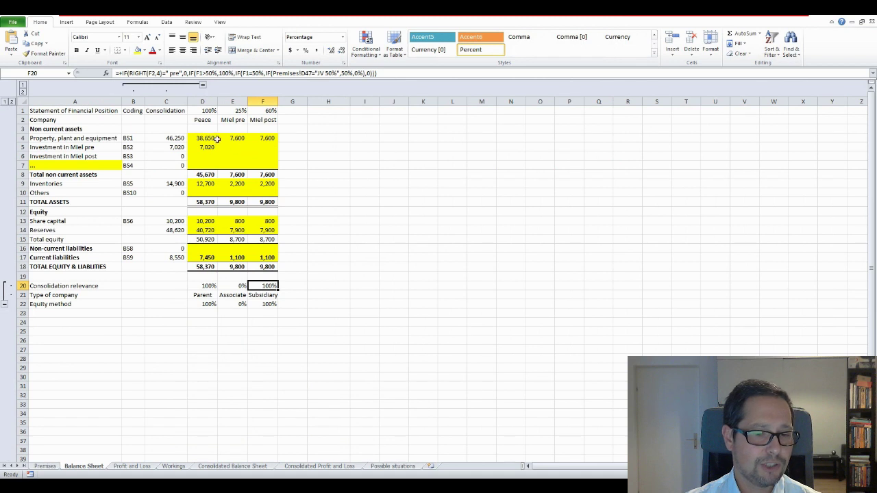
Step: Browse the Profit and Loss, Premises and Workings sheets, then view the Consolidated Balance Sheet totalling 64,050
left_click(132, 466)
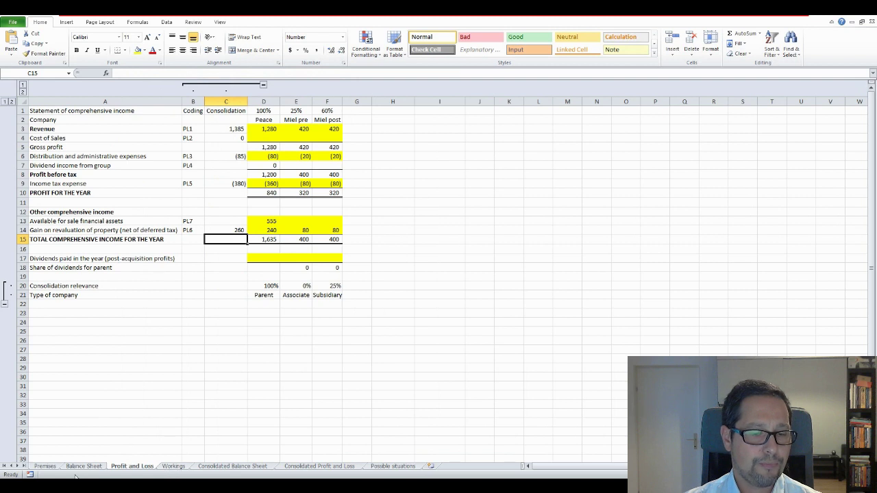
left_click(45, 466)
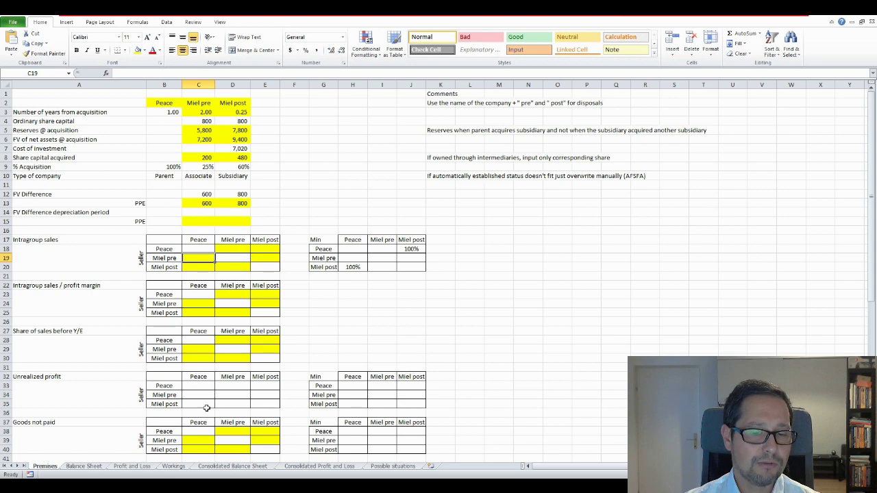
left_click(179, 468)
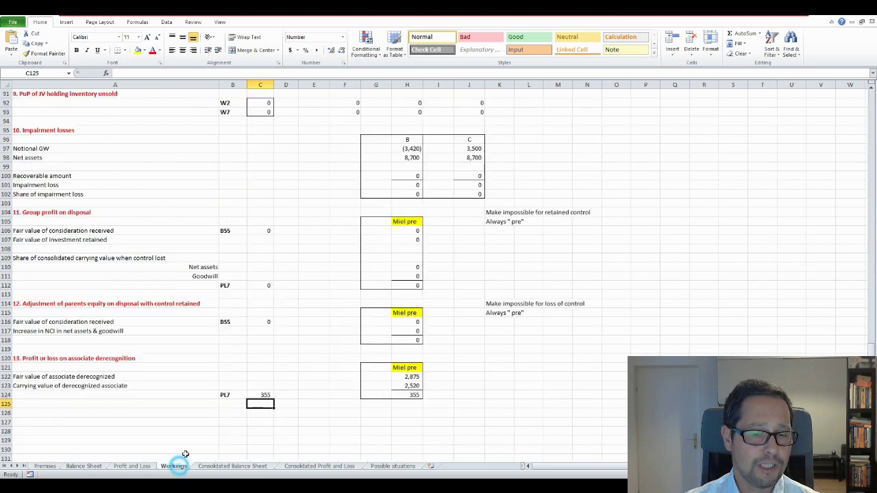
scroll(306, 330, "up", 20)
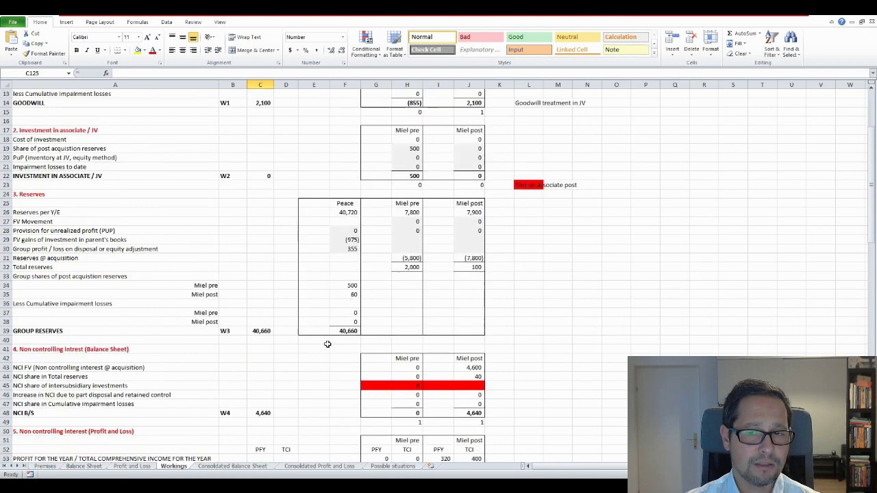
scroll(328, 342, "down", 6)
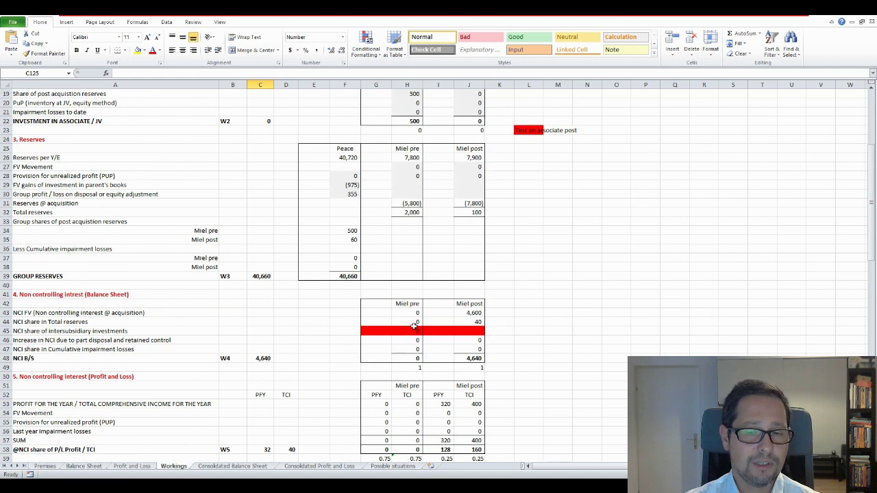
scroll(418, 352, "up", 6)
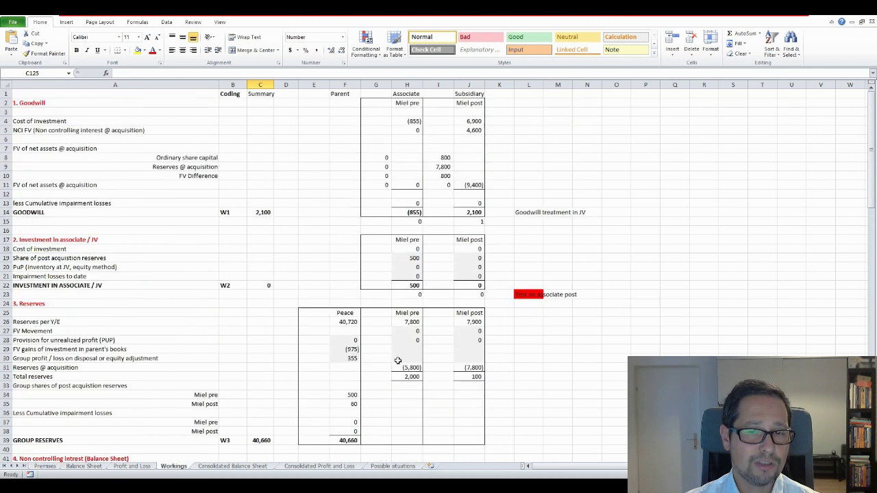
scroll(401, 346, "down", 9)
scroll(400, 348, "down", 4)
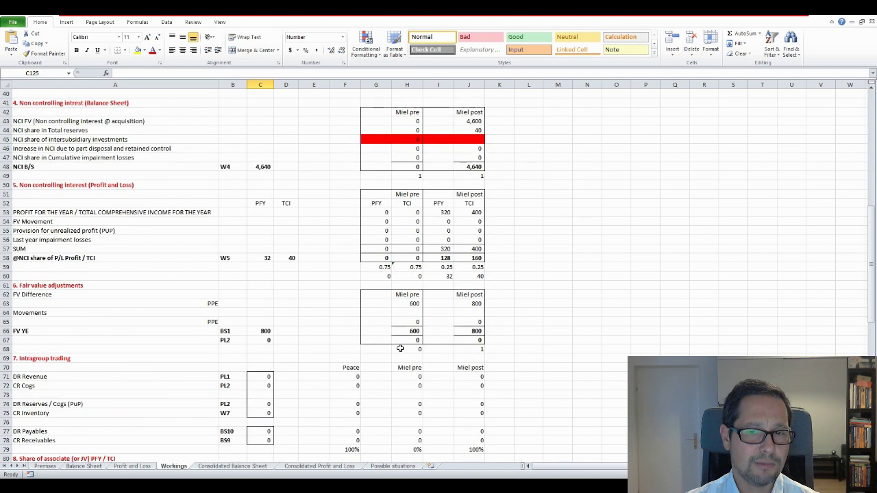
left_click(230, 466)
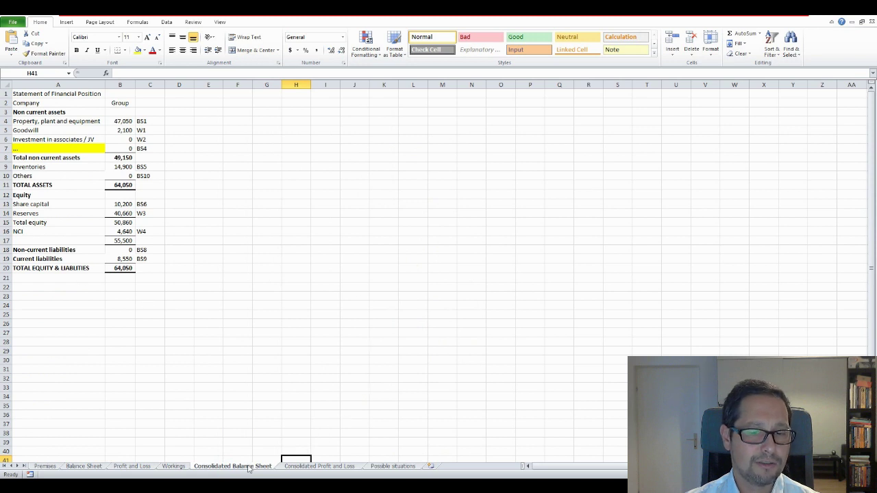
Step: Check the Consolidated Profit and Loss (profit 1,335, comprehensive income 1,610), then return to Premises
left_click(309, 469)
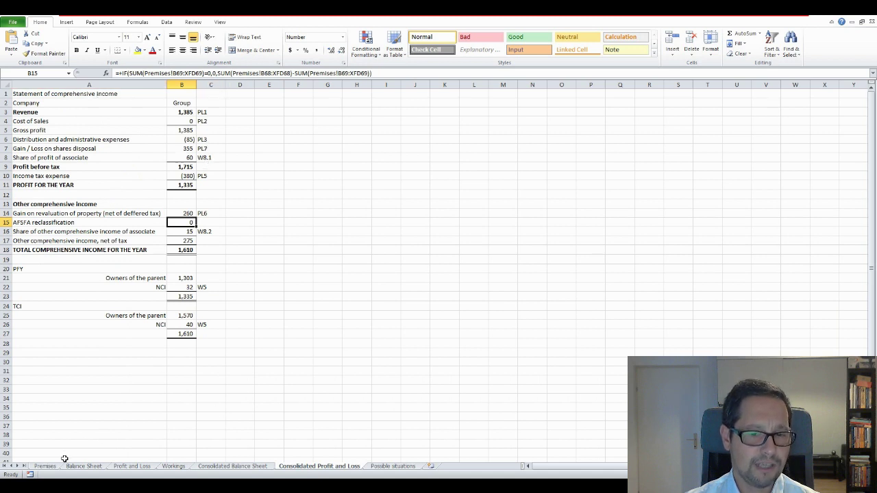
left_click(46, 467)
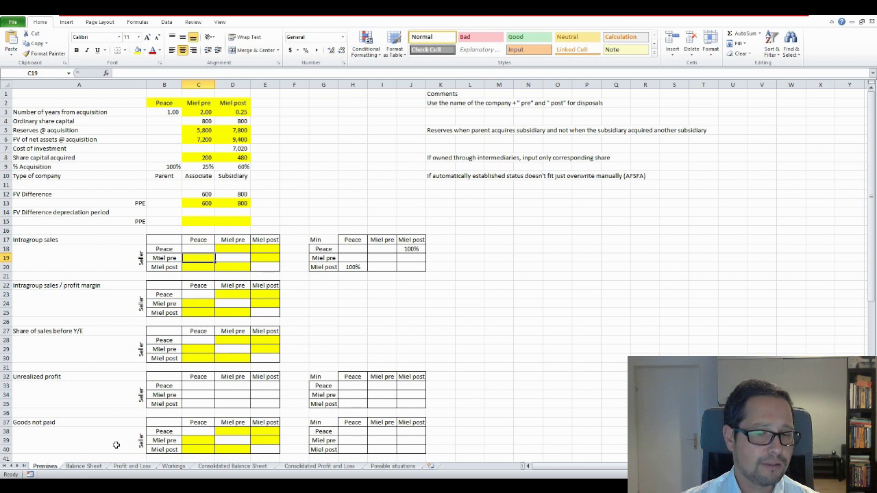
left_click(84, 466)
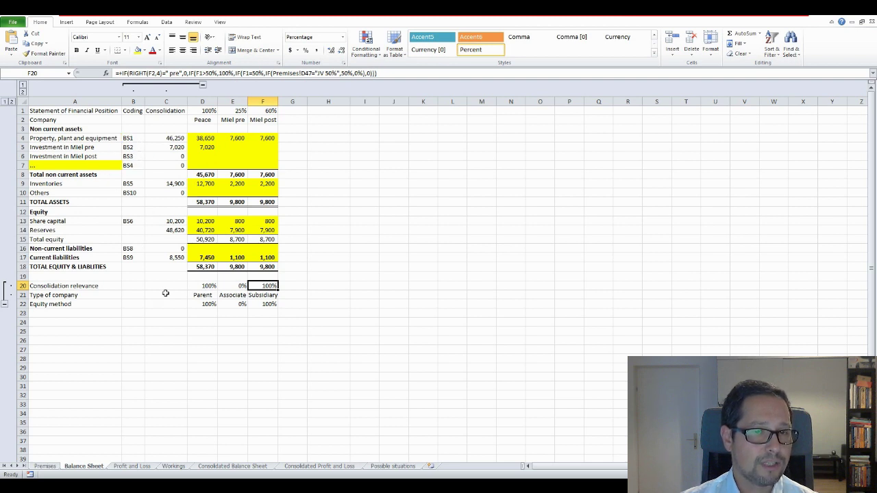
left_click(133, 466)
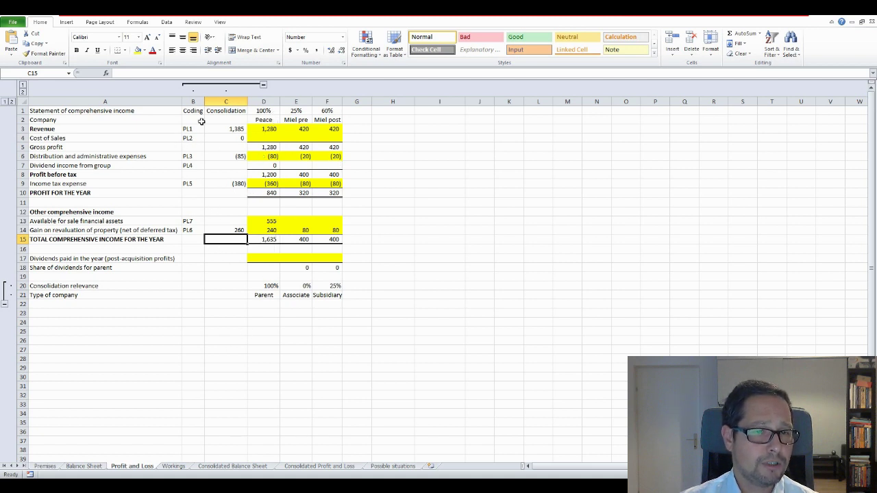
left_click(390, 466)
left_click(330, 466)
left_click(259, 467)
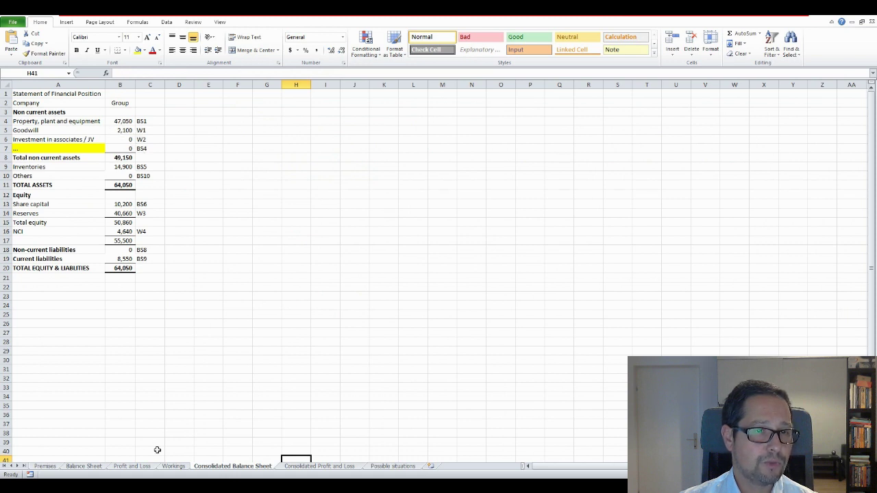
left_click(45, 466)
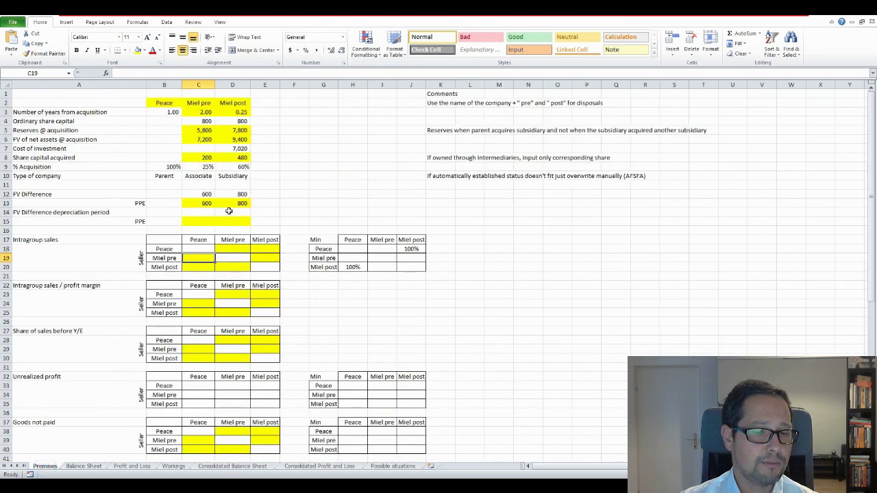
left_click(195, 249)
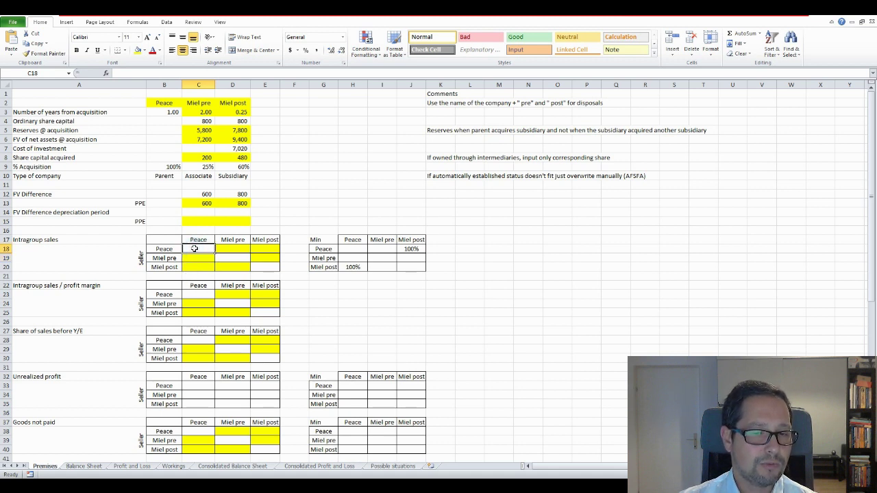
left_click(237, 266, "shift")
left_click(269, 276)
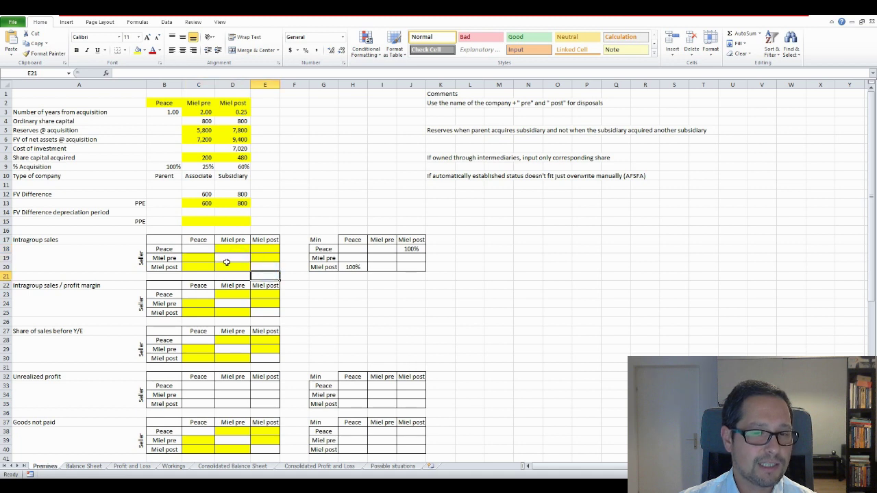
left_click(229, 259)
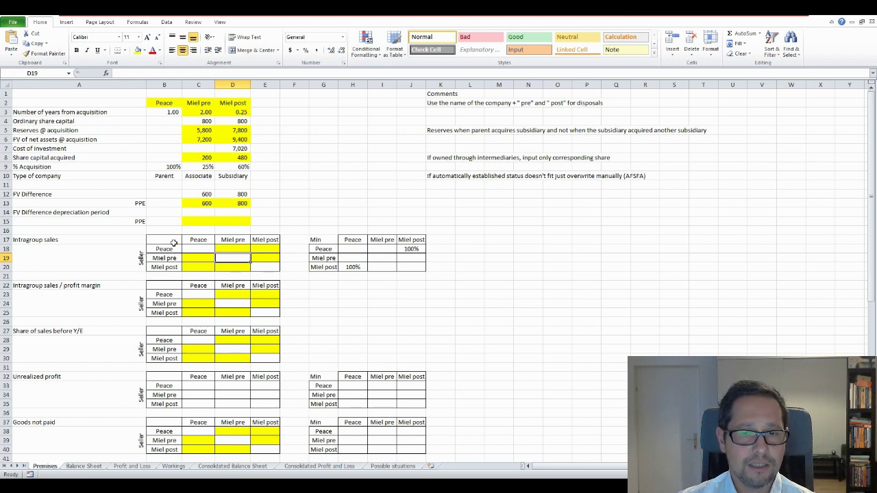
left_click(469, 240)
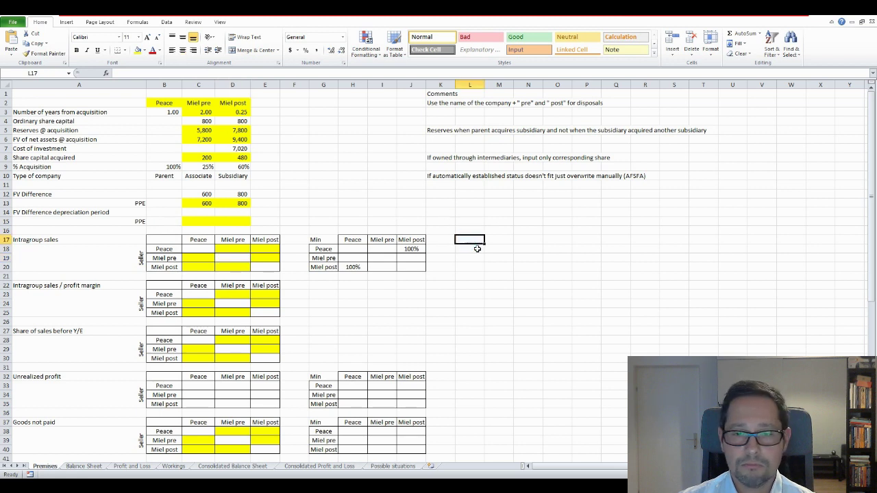
Step: Add the headings Seller in L16 and Supplier in M16
left_click(479, 231)
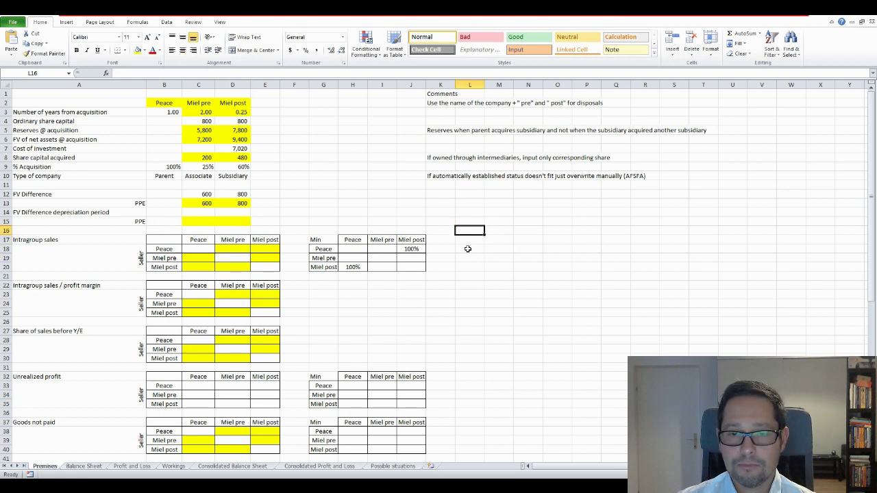
type("Seller")
key("Tab")
type("S")
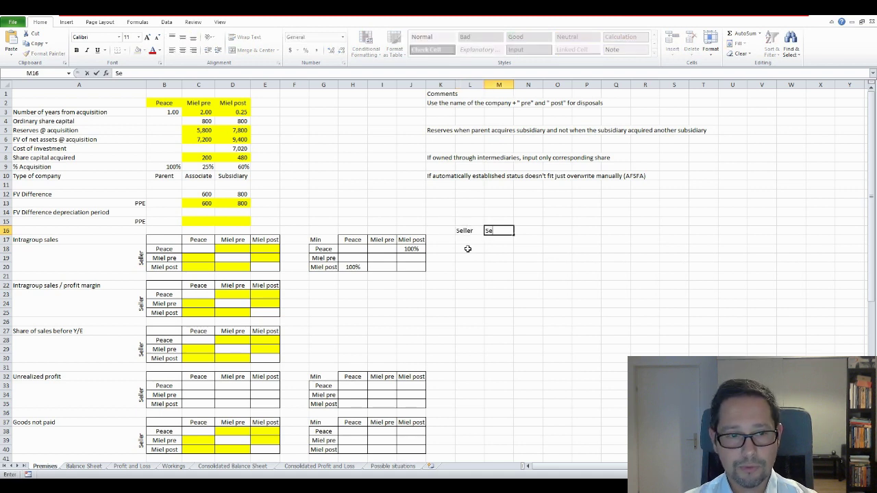
key("Return")
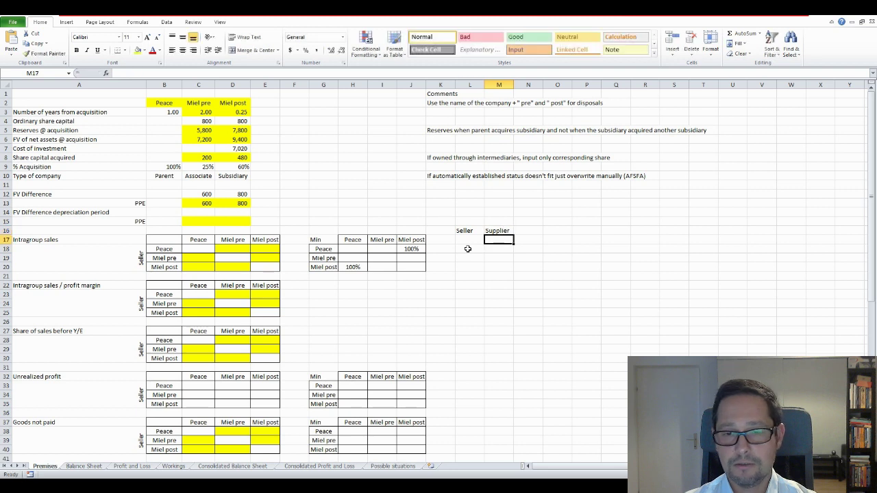
Step: Give L17 list validation sourced from =$B$2:$D$2 and show its dropdown
left_click(167, 22)
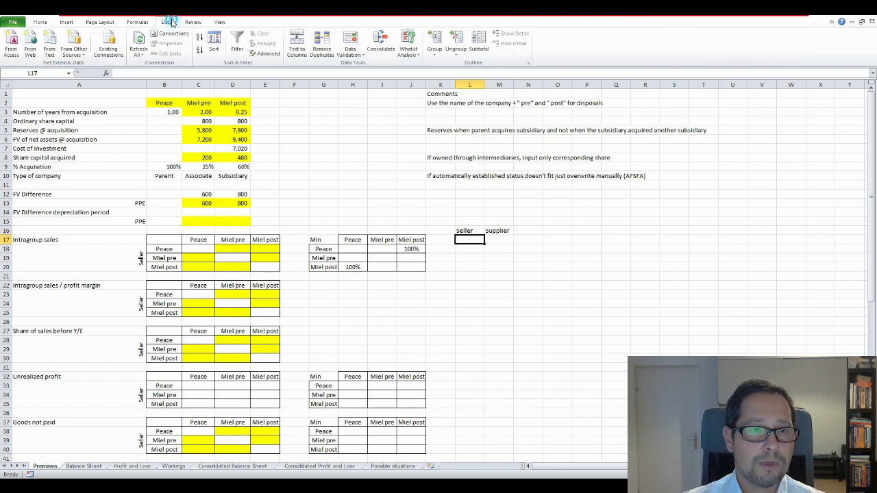
left_click(348, 59)
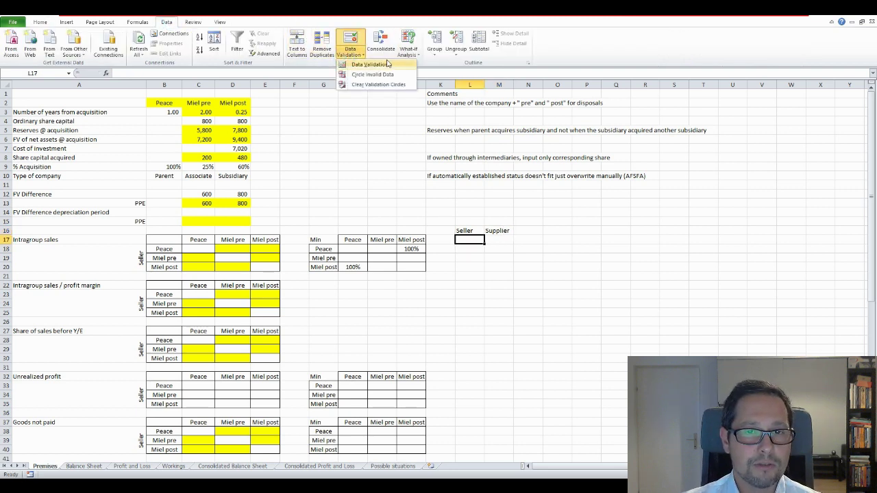
left_click(359, 65)
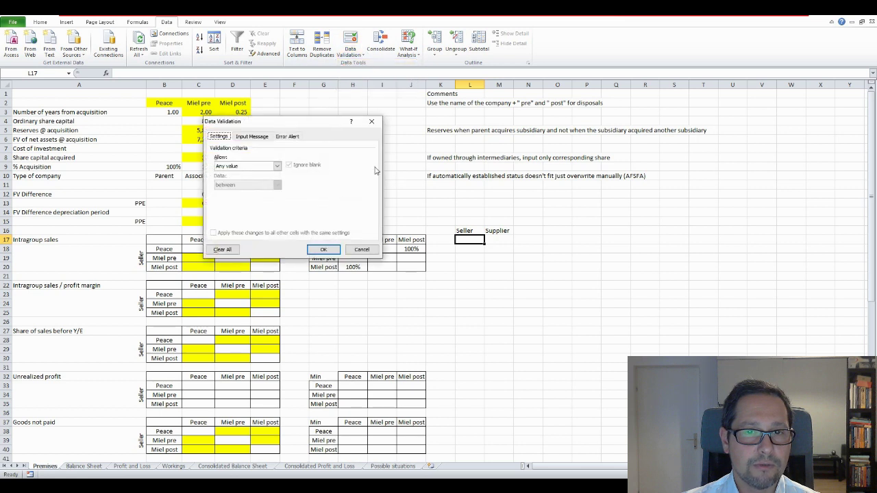
left_click(277, 166)
left_click(233, 191)
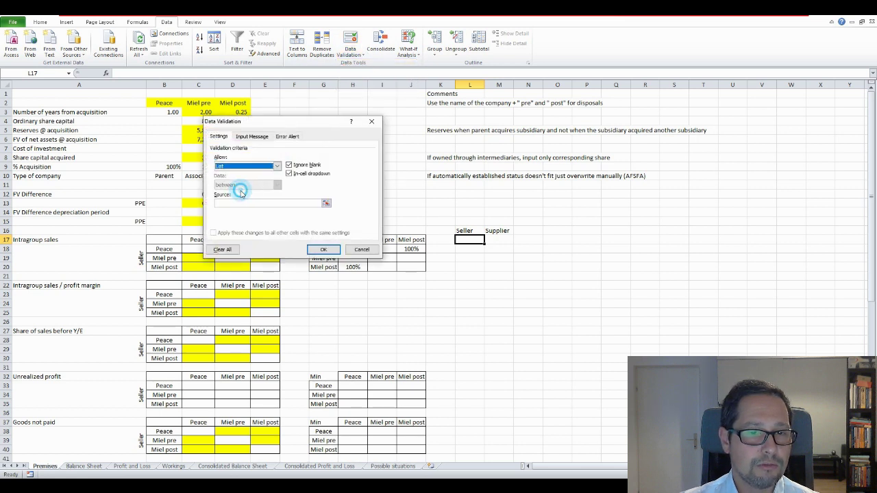
left_click(326, 203)
left_click_drag(165, 103, 422, 105)
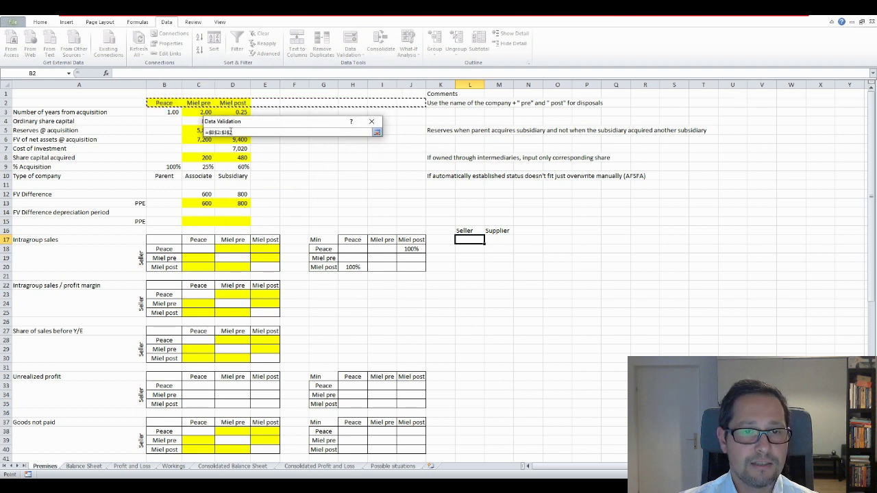
left_click(225, 132)
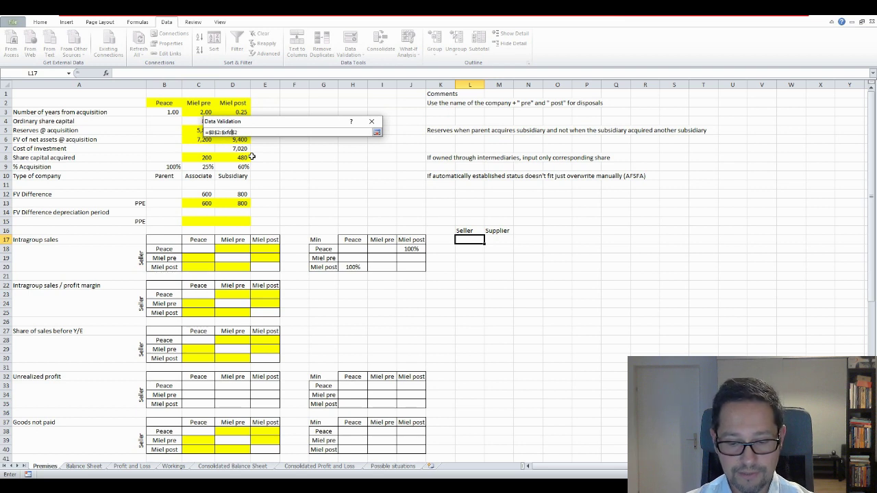
left_click(376, 132)
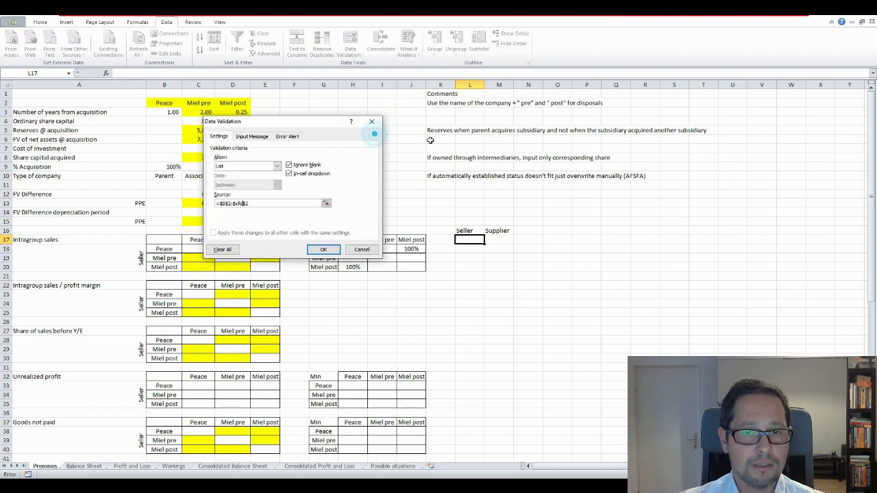
left_click(325, 247)
left_click(488, 240)
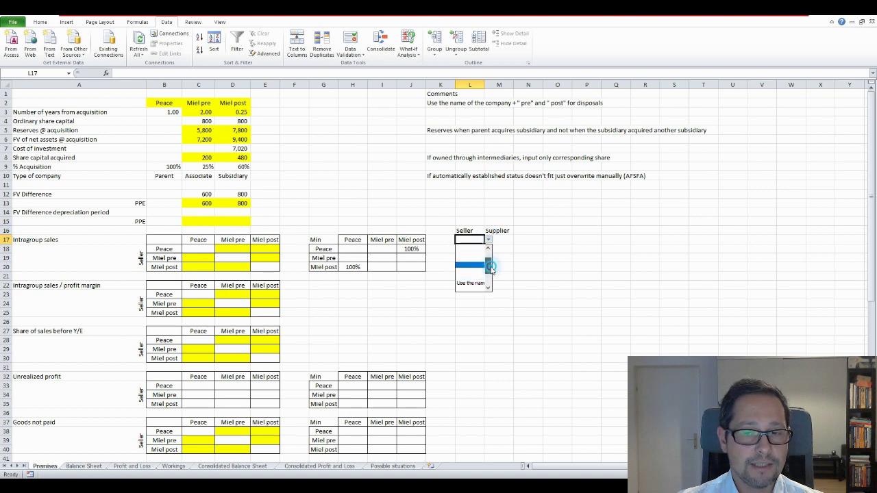
Step: Fill the sample row: Peace in L17, Miel pre in M17 and 100 in N17
left_click(472, 248)
left_click(500, 239)
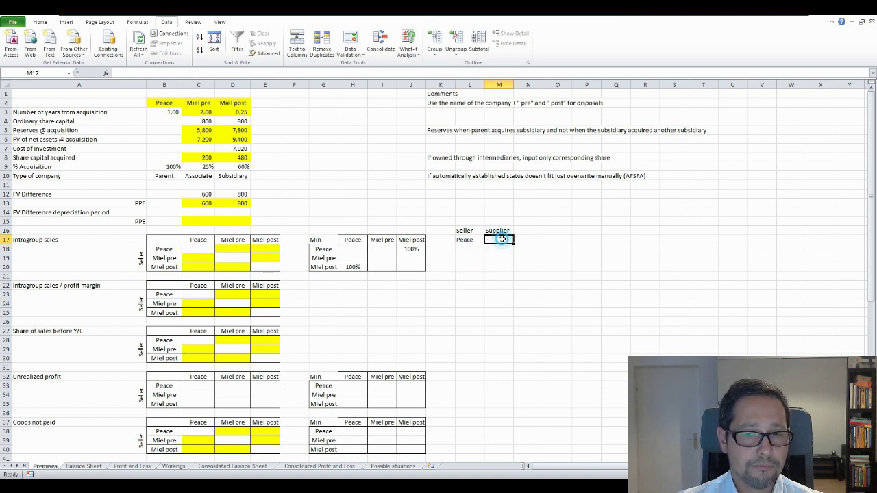
left_click(466, 241)
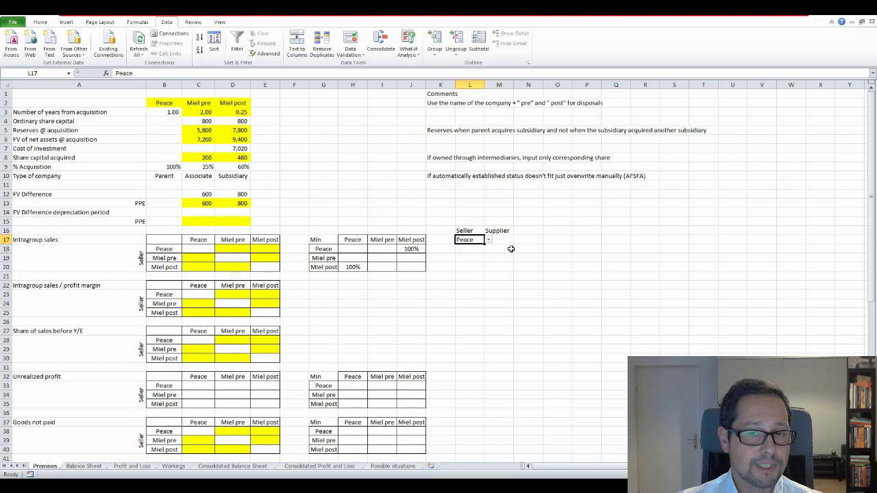
key("ctrl+c")
left_click(499, 240)
key("ctrl+v")
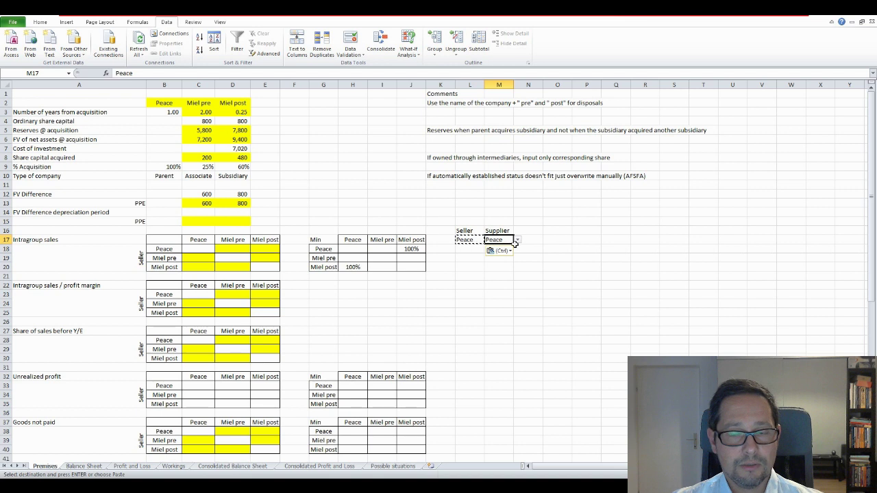
left_click(518, 240)
left_click(500, 257)
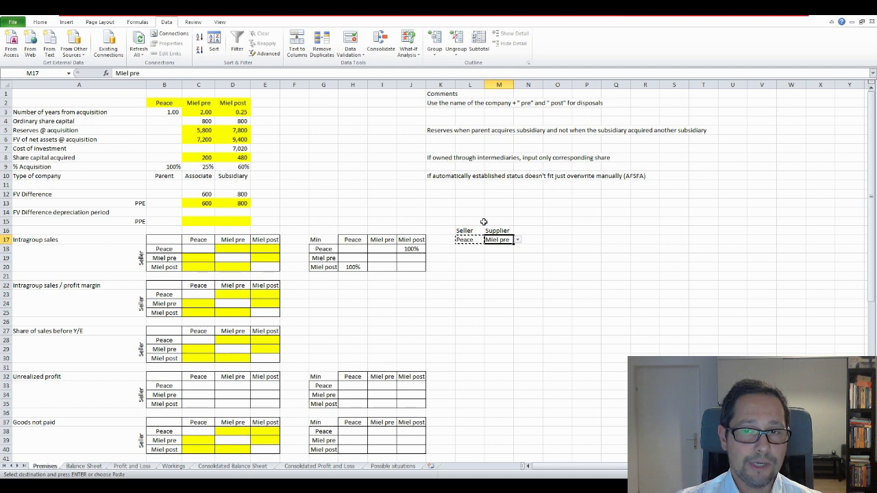
left_click(538, 240)
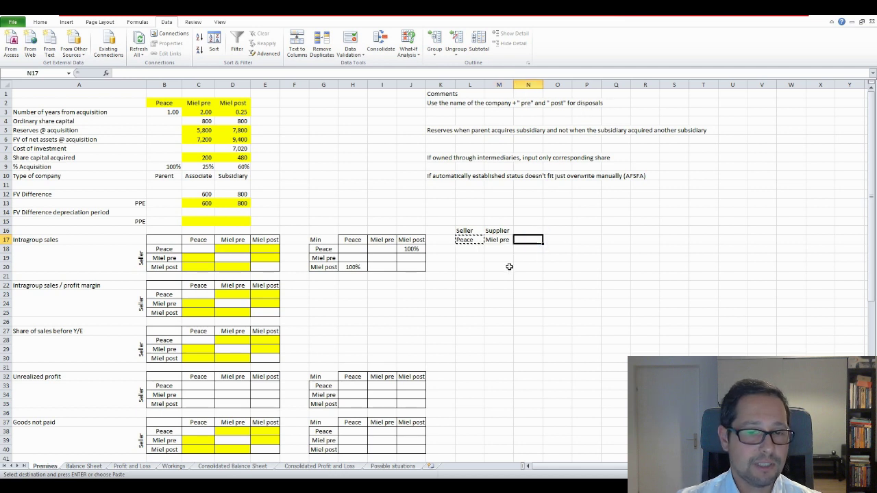
type("100")
key("Return")
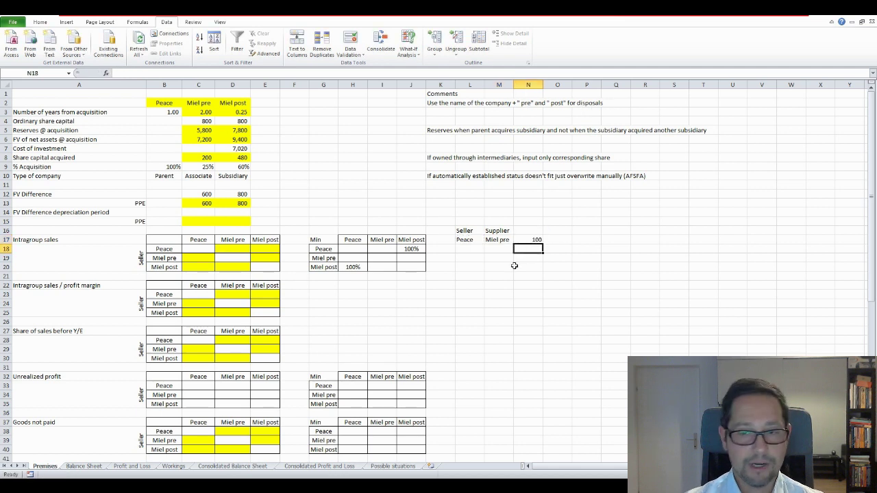
Step: Copy the sample row L17:N17 into rows 18, 19 and 20
left_click_drag(469, 238, 535, 240)
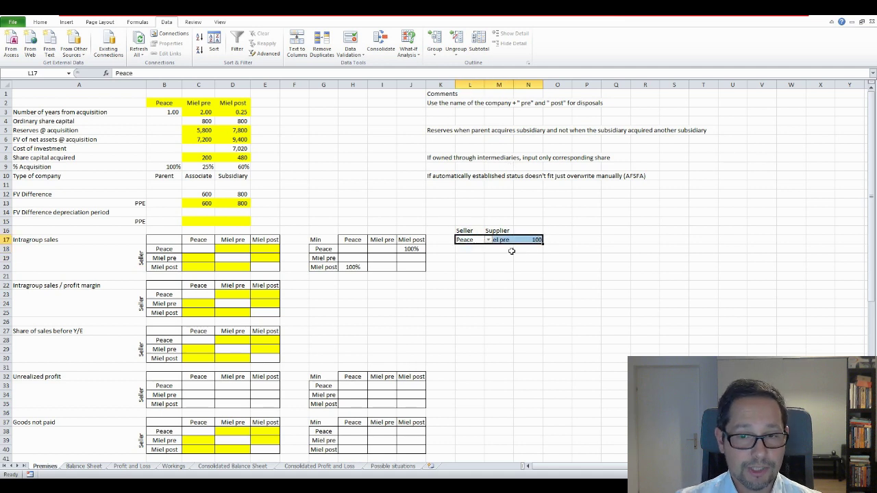
key("ctrl+c")
left_click(469, 250)
key("ctrl+v")
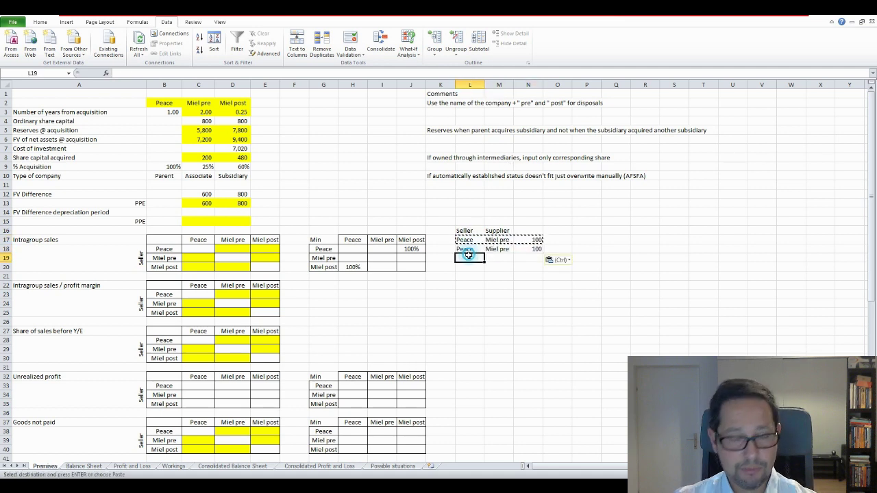
left_click(468, 258)
key("ctrl+v")
left_click(471, 267)
key("ctrl+v")
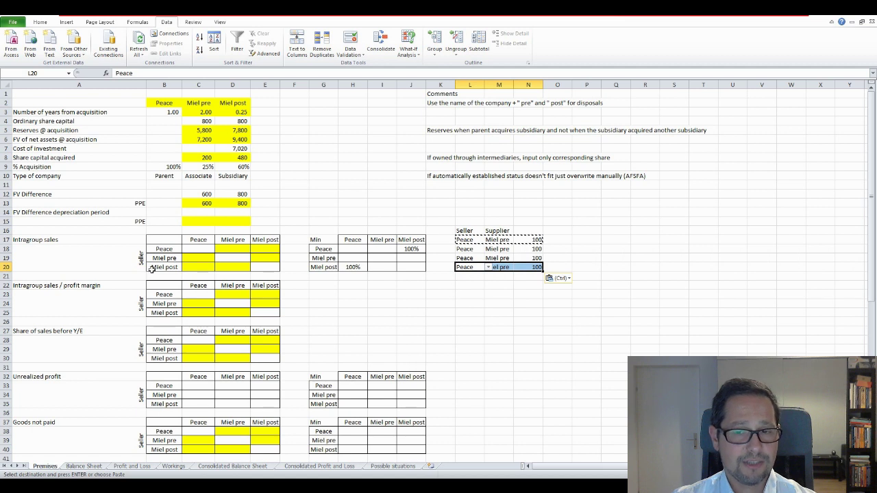
Step: Clear the trial block L16:N21, including the Seller and Supplier headings
left_click(196, 258)
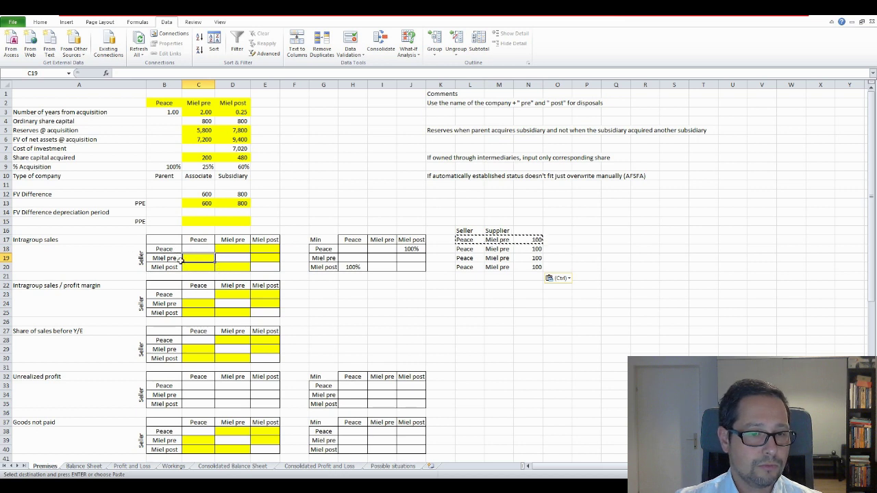
left_click(465, 277)
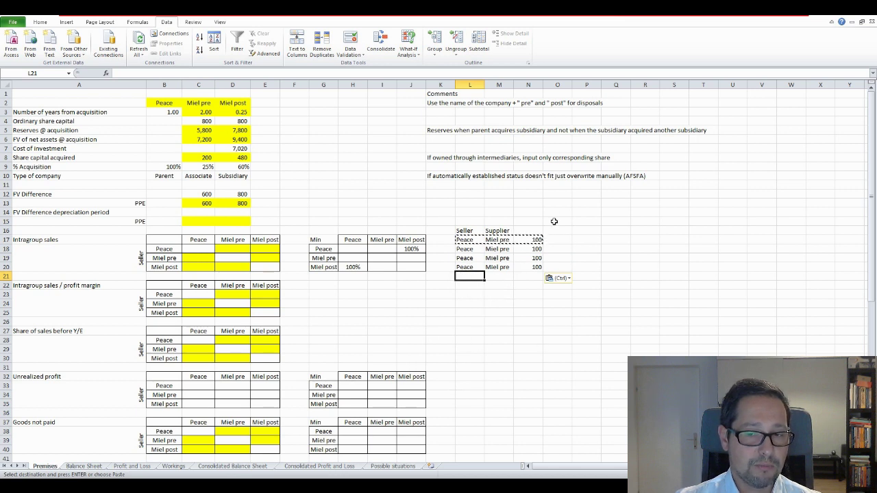
left_click_drag(475, 239, 529, 269)
left_click_drag(467, 231, 539, 273)
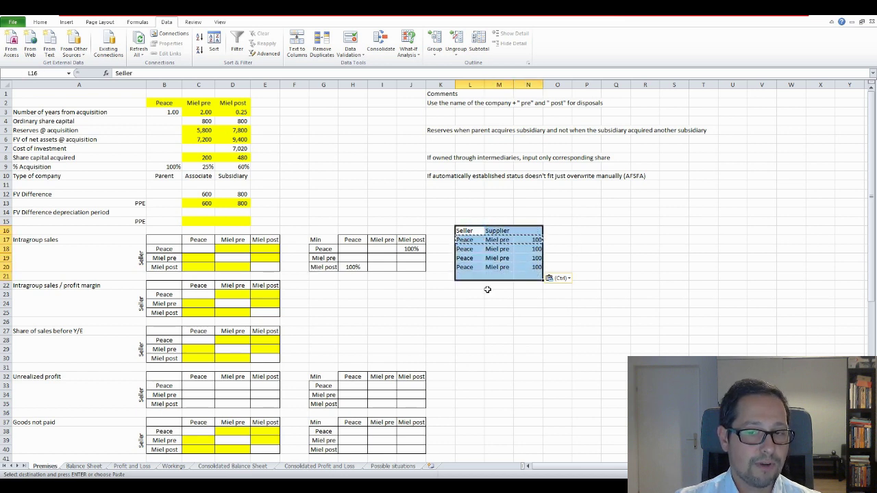
key("Delete")
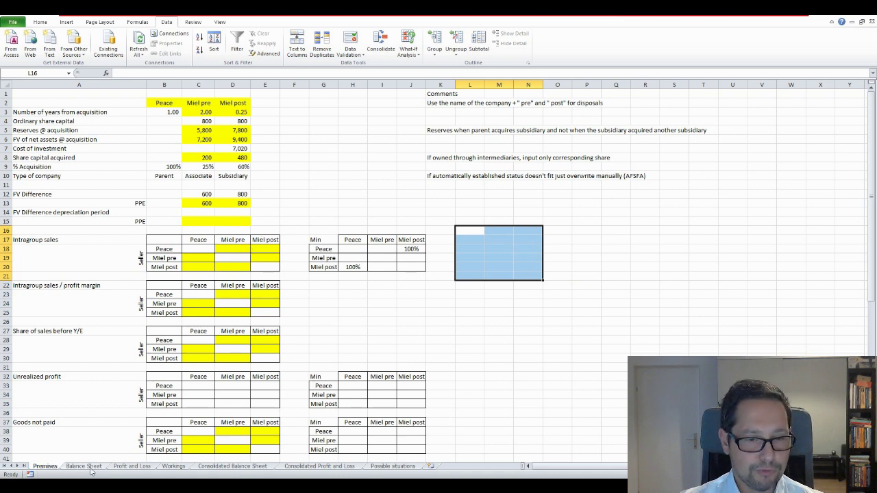
Step: Scroll down to the Treatment of JV cell C47
scroll(175, 409, "down", 7)
scroll(172, 391, "up", 7)
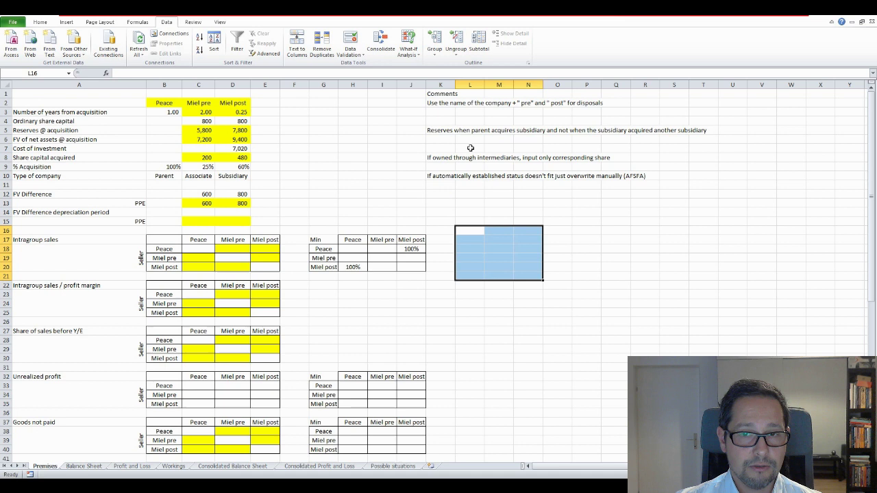
scroll(217, 360, "down", 7)
left_click(205, 322)
Step: Review the JV treatment options in C47, keeping Equity, and the impairment recognition options in B45
left_click(219, 322)
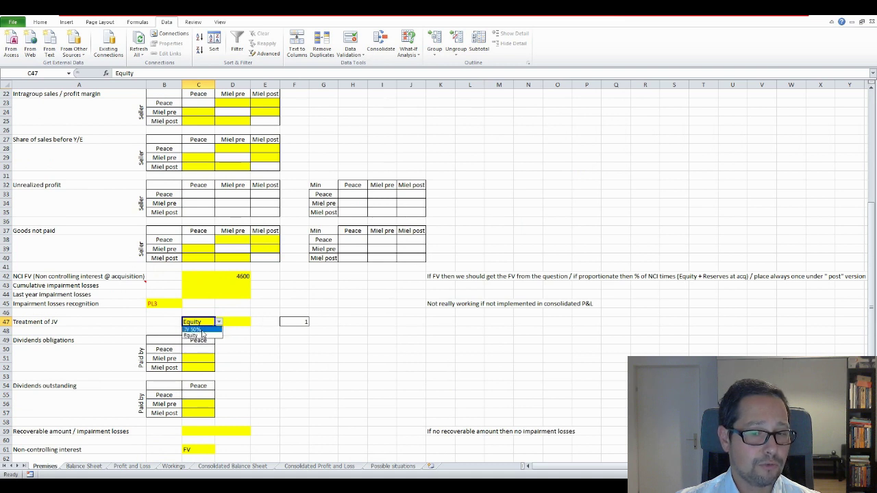
key("Escape")
scroll(220, 336, "down", 2)
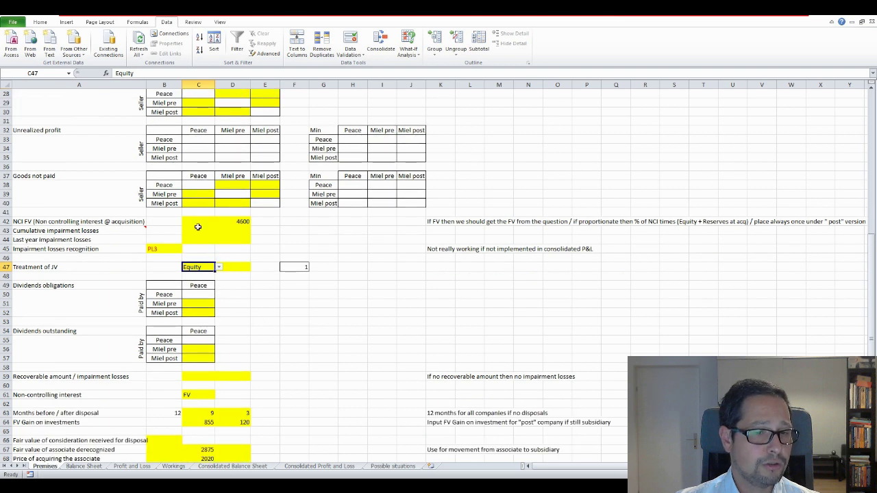
left_click(167, 249)
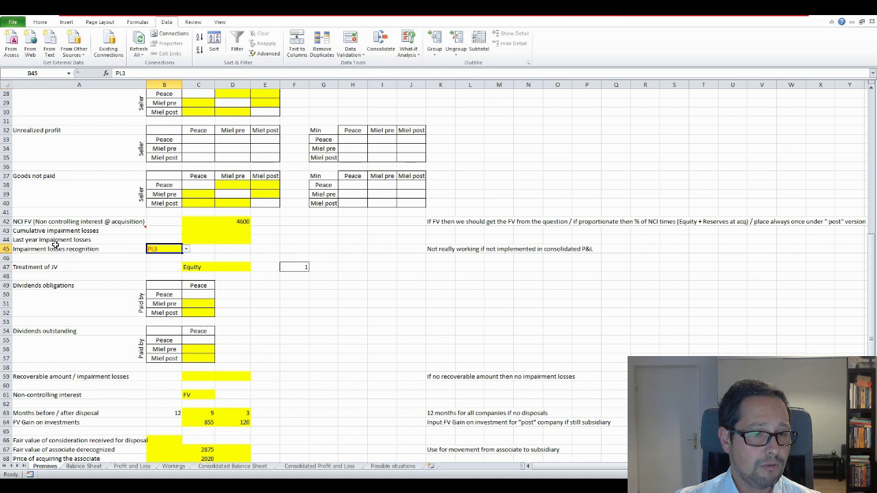
left_click(186, 250)
scroll(190, 271, "down", 2)
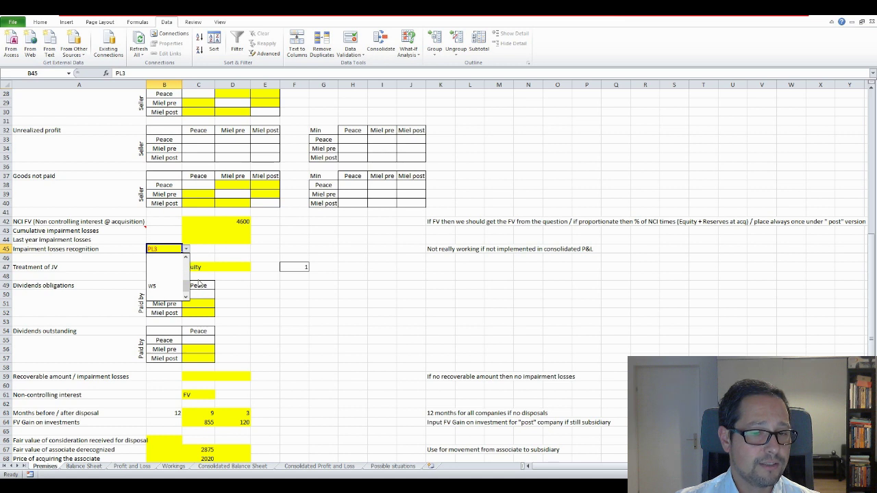
scroll(200, 381, "down", 2)
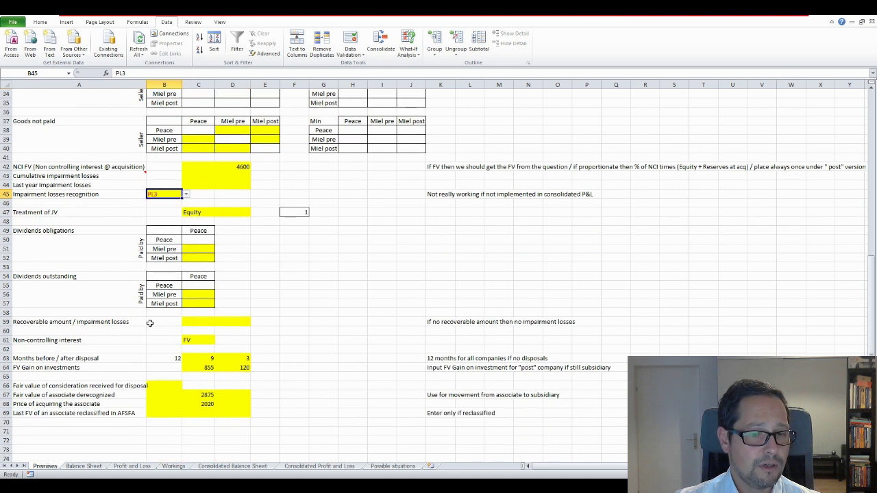
Step: Review the non-controlling interest options in C61 and keep FV
left_click(197, 340)
left_click(219, 340)
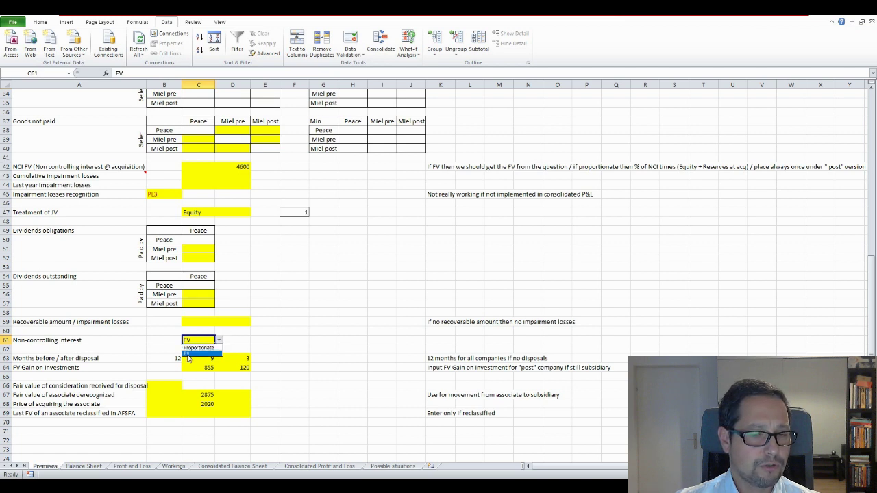
key("Escape")
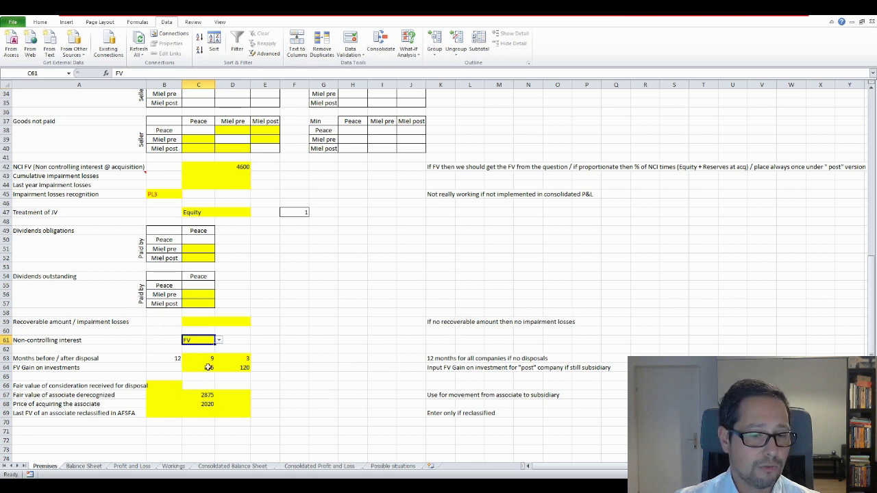
left_click(218, 341)
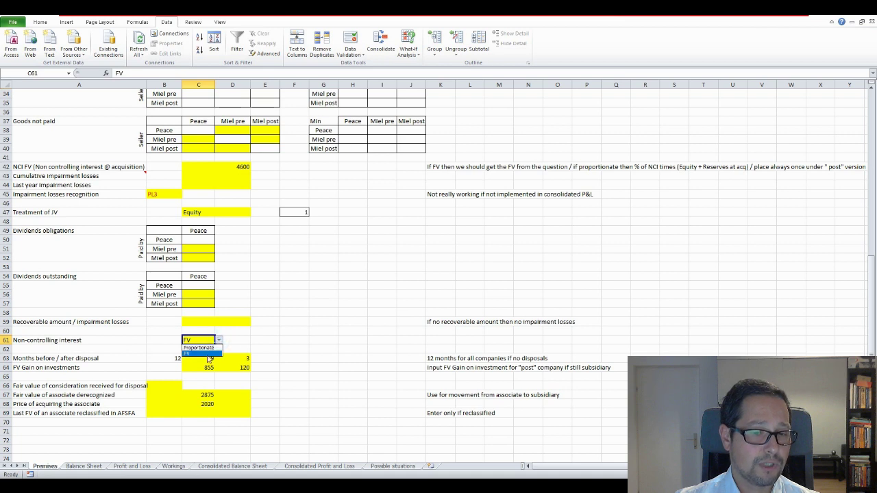
left_click(195, 353)
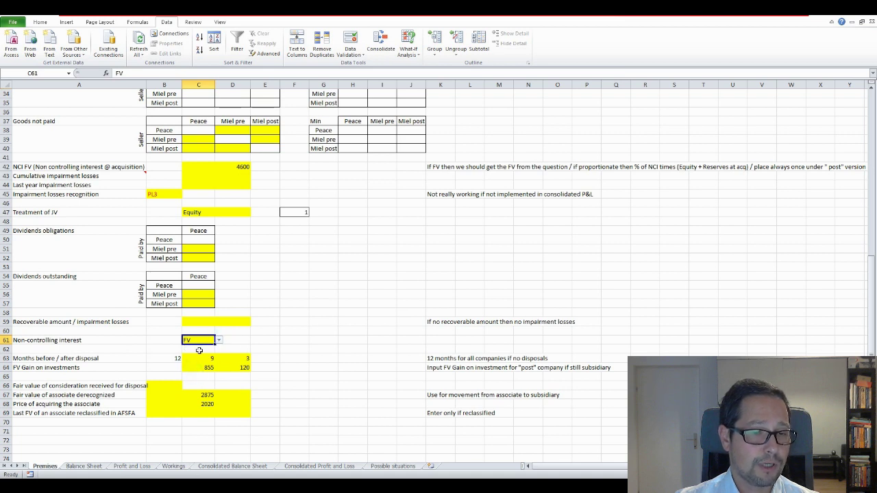
Step: Go to the Workings sheet, where the associate derecognition result is 355
left_click(174, 466)
scroll(358, 364, "down", 20)
scroll(419, 325, "up", 4)
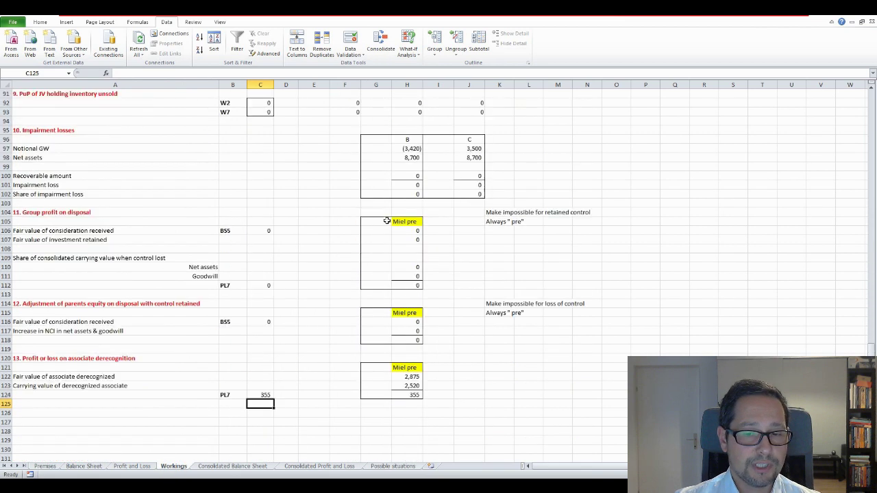
left_click(73, 215)
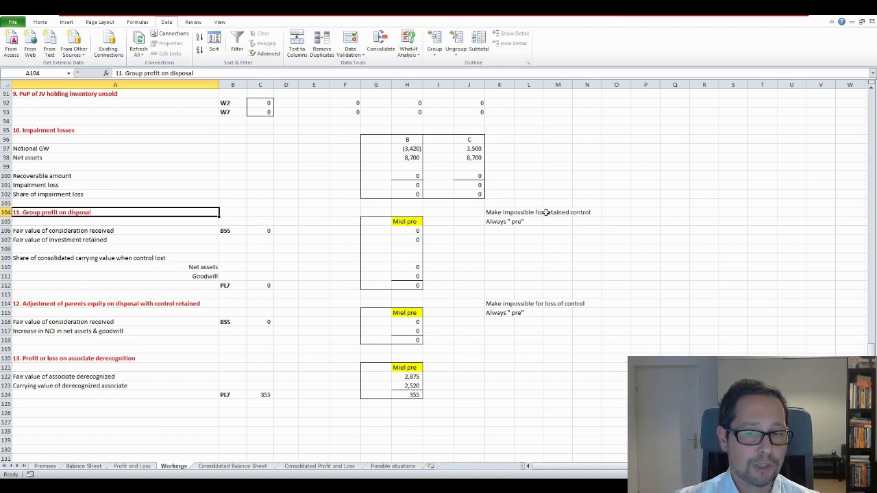
left_click(500, 213)
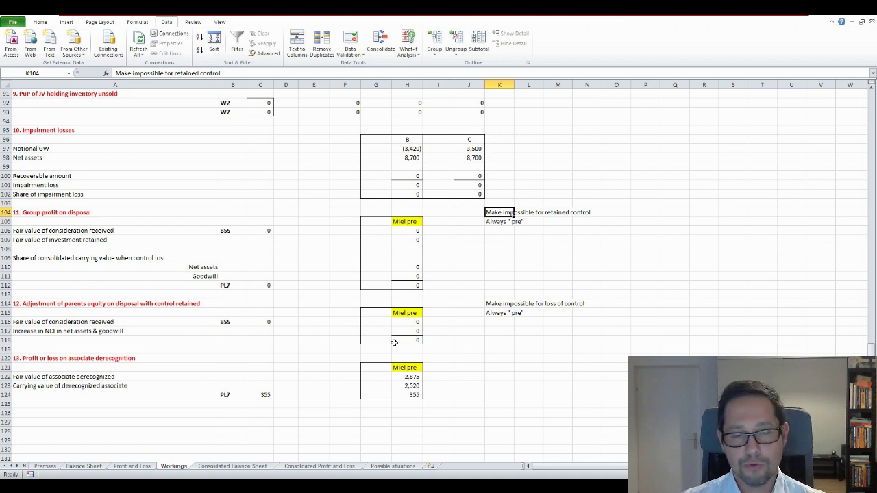
left_click(84, 364)
left_click(140, 359)
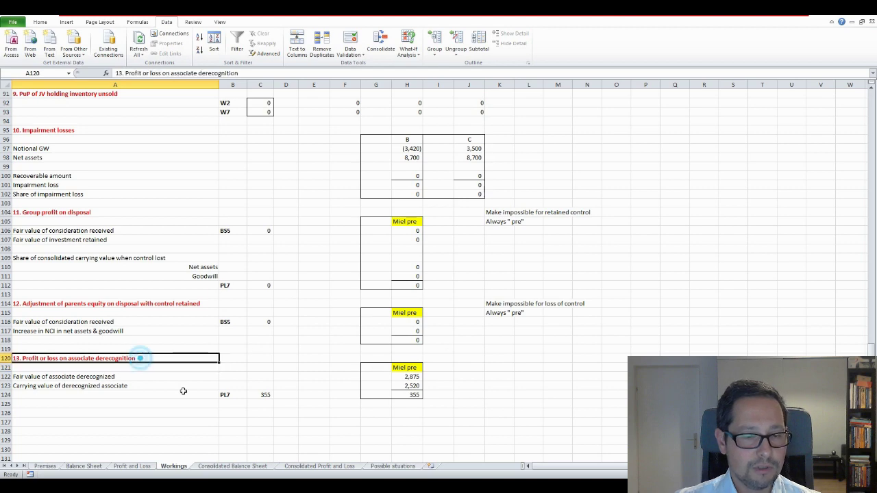
scroll(181, 373, "up", 20)
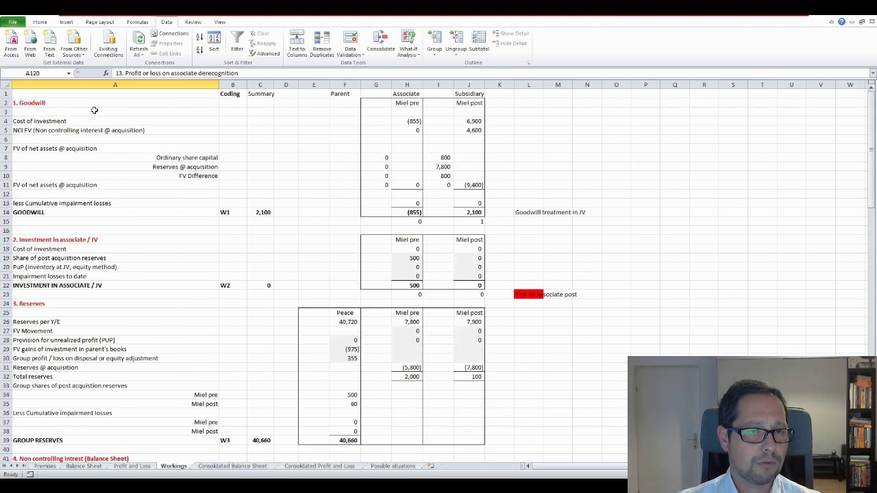
left_click(94, 106)
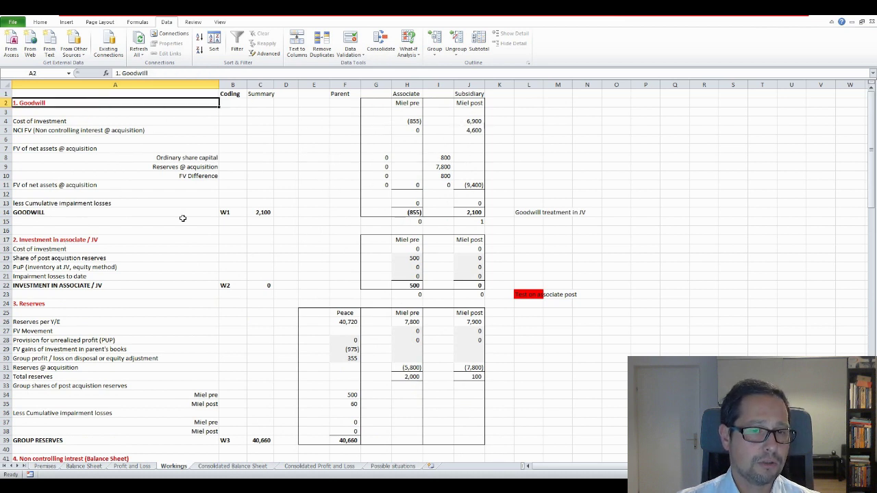
left_click(127, 240)
scroll(116, 254, "down", 2)
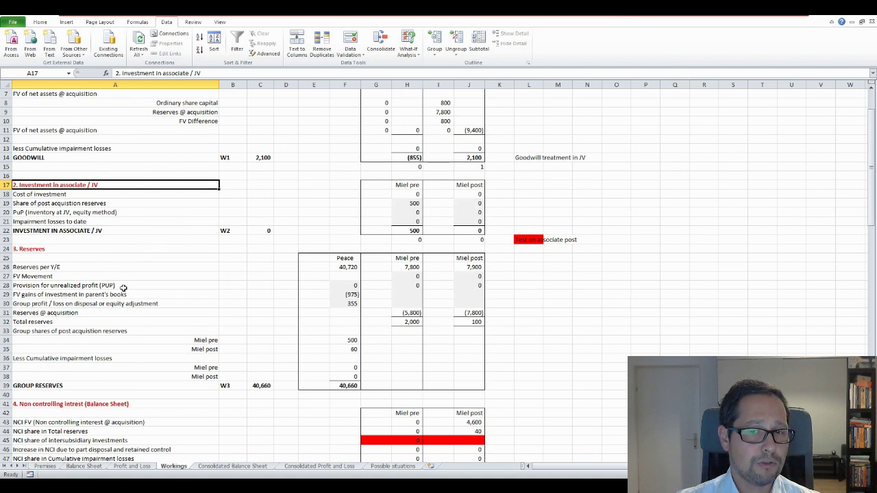
left_click(93, 244)
scroll(114, 268, "down", 2)
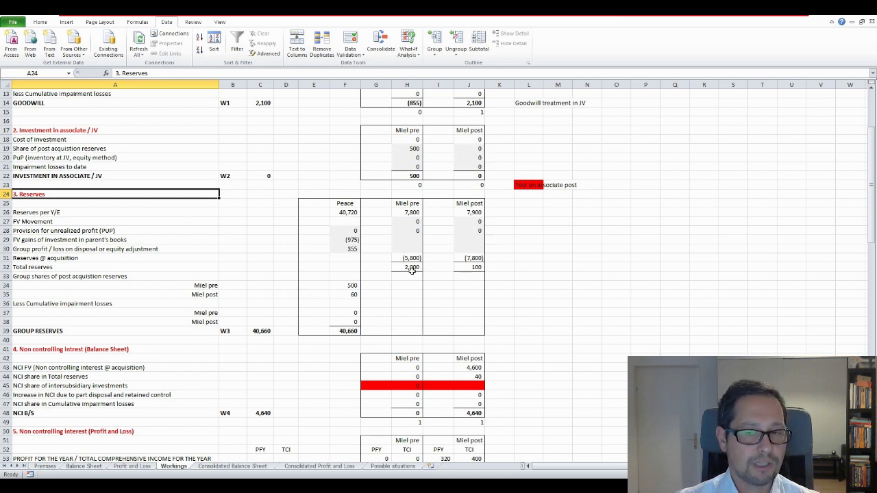
scroll(102, 210, "down", 5)
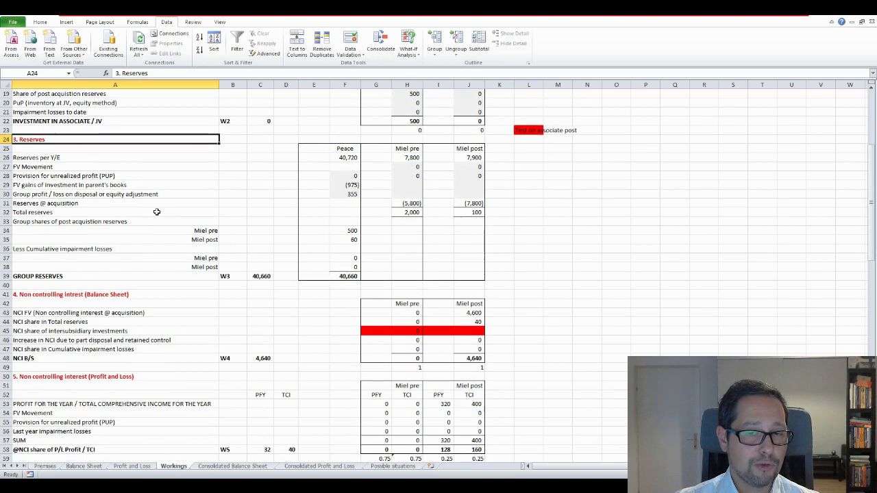
scroll(165, 232, "down", 1)
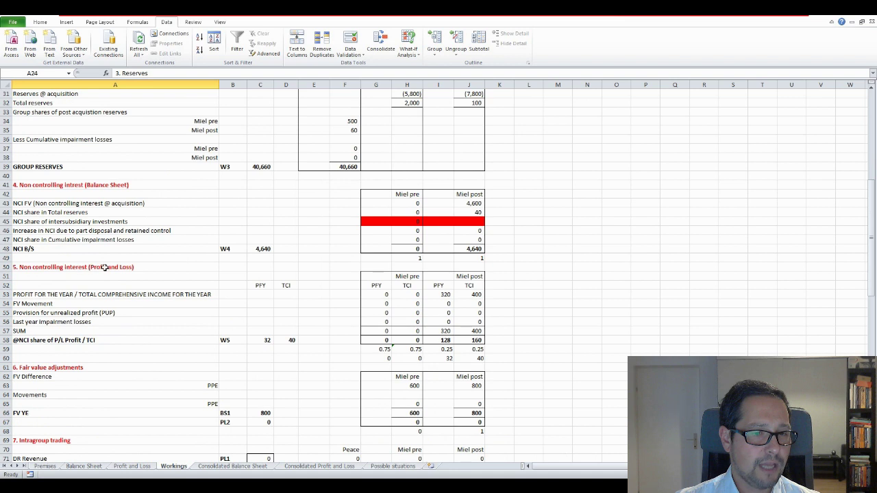
scroll(114, 281, "down", 4)
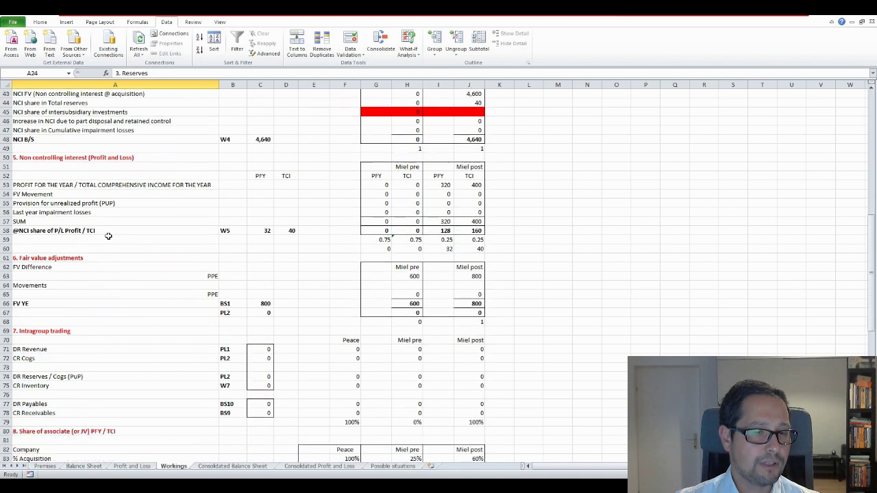
scroll(90, 263, "down", 2)
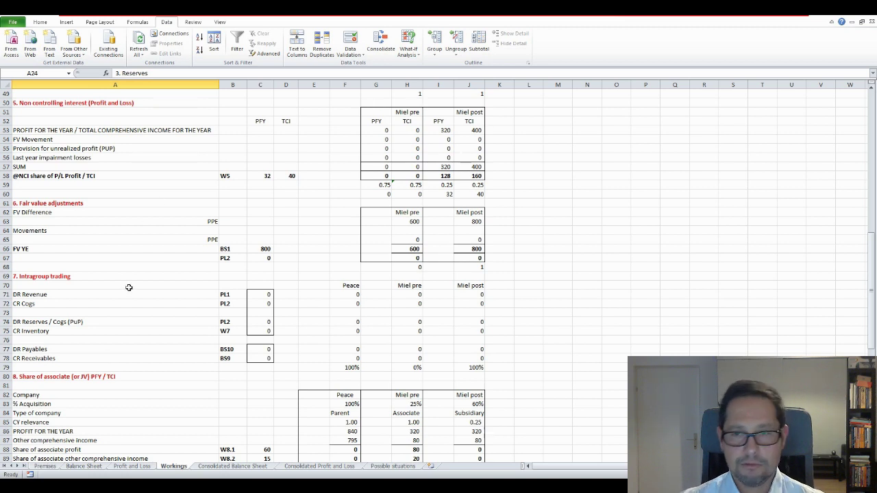
Step: Scroll Workings to the 8. Share of associate section, then return to the Premises sheet
scroll(165, 310, "down", 4)
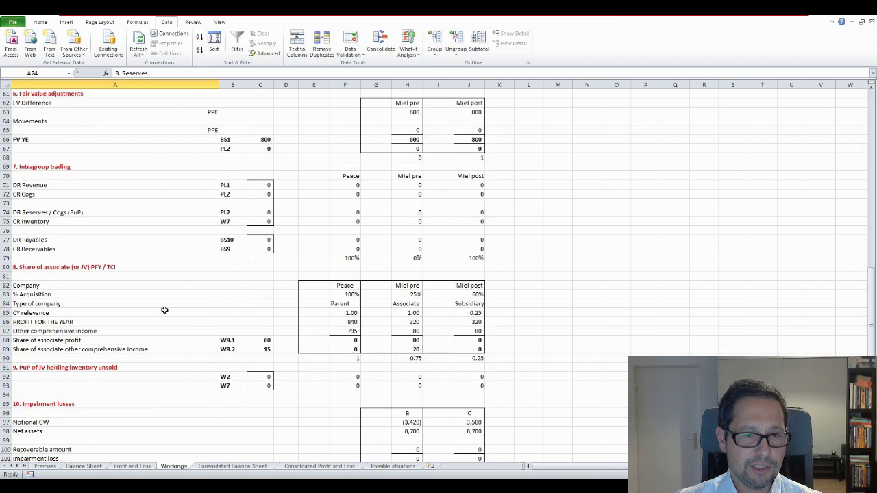
left_click(133, 258)
left_click(135, 268)
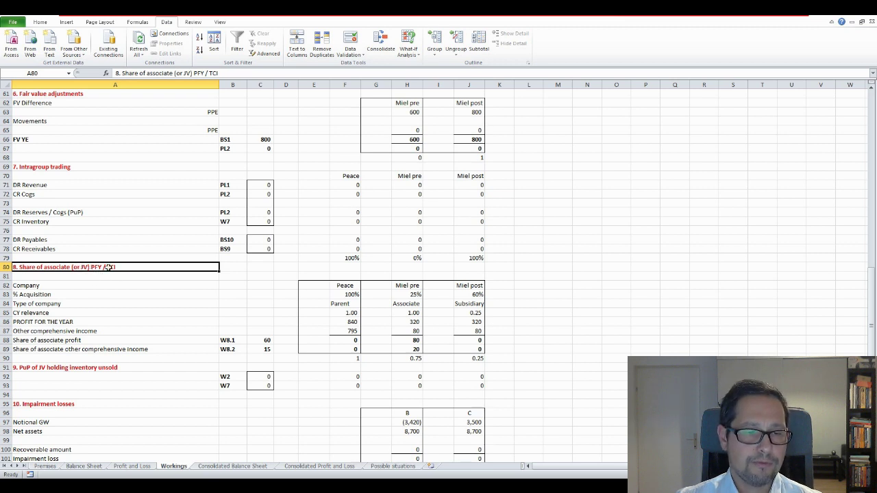
scroll(92, 297, "down", 2)
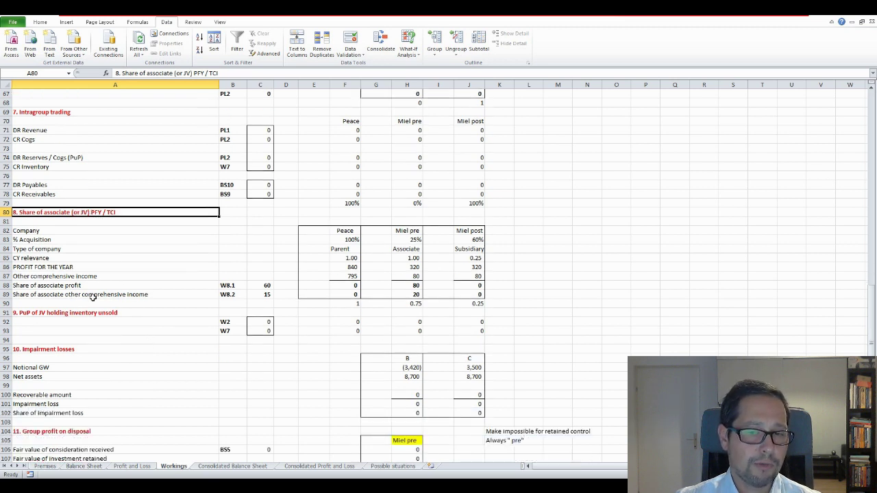
scroll(93, 297, "down", 3)
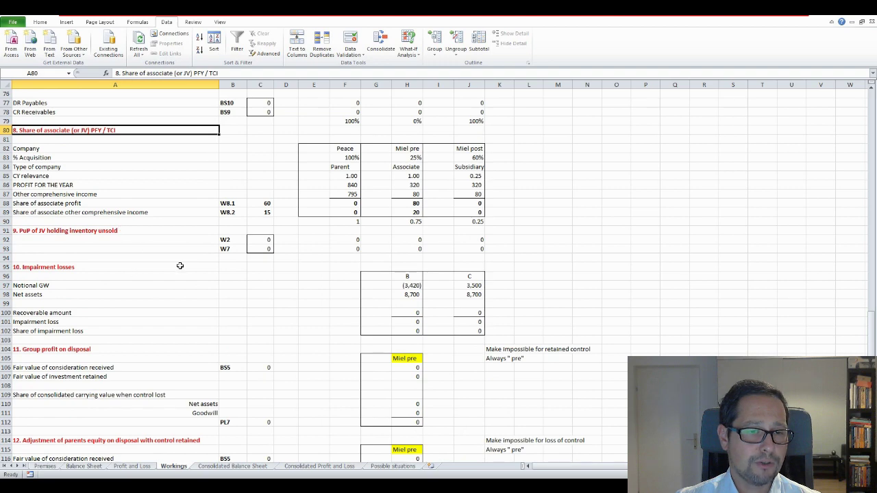
scroll(49, 273, "down", 5)
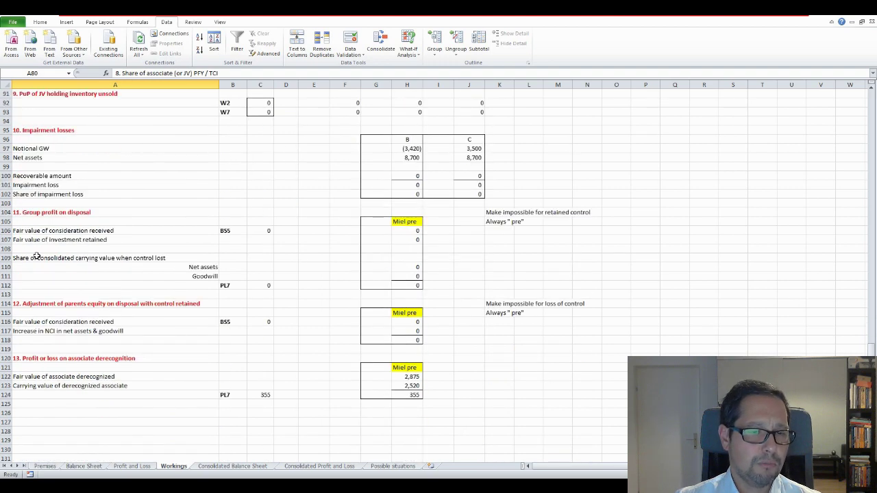
scroll(343, 216, "up", 20)
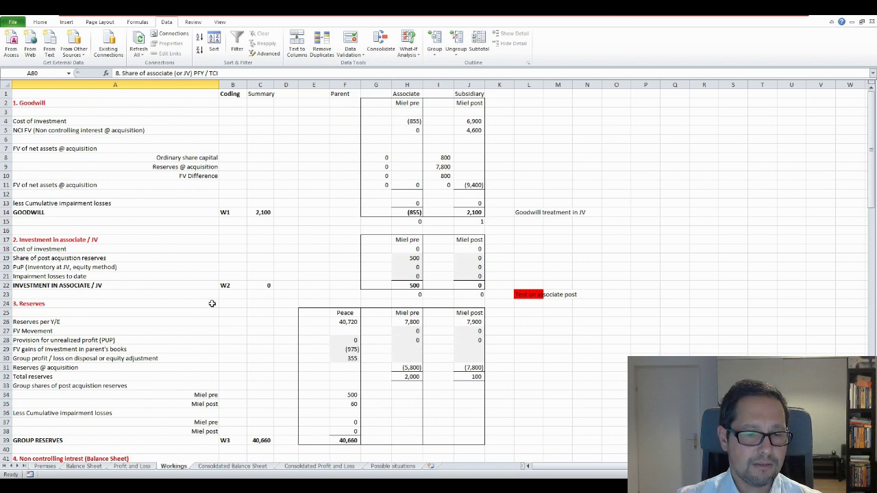
left_click(47, 467)
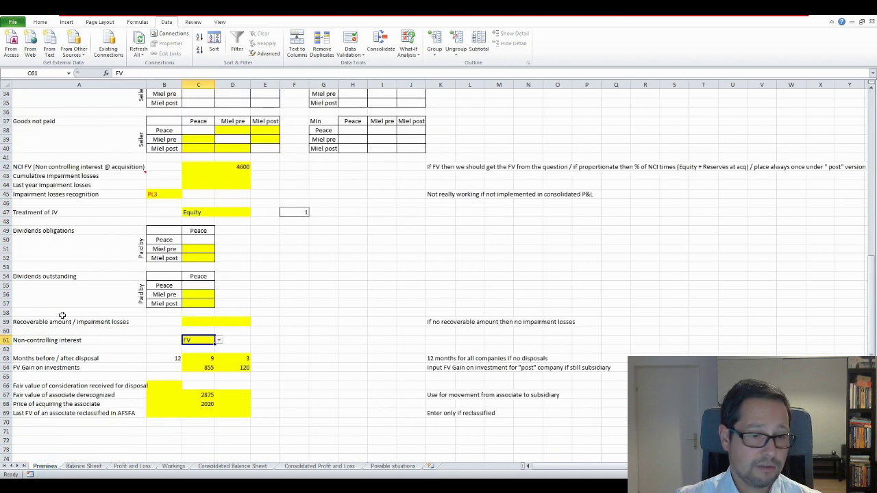
Step: Inspect the intragroup sales table headers and the Miel pre company name in C2
scroll(300, 318, "up", 11)
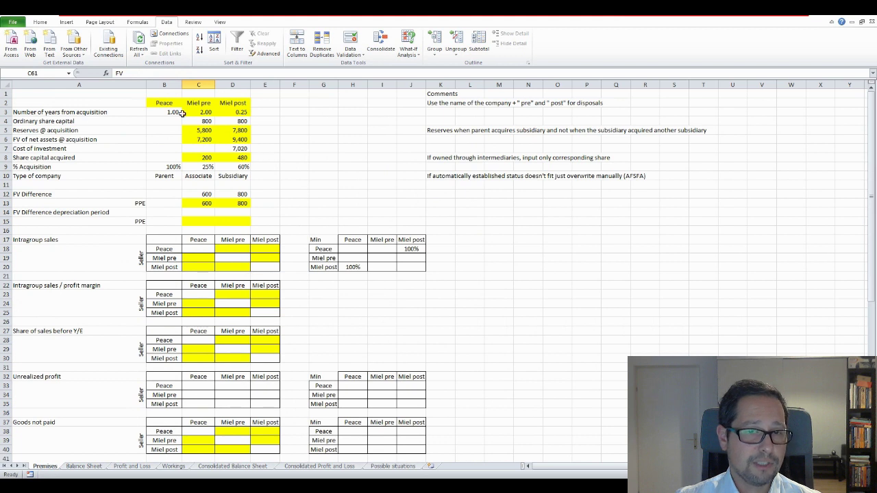
scroll(281, 384, "down", 6)
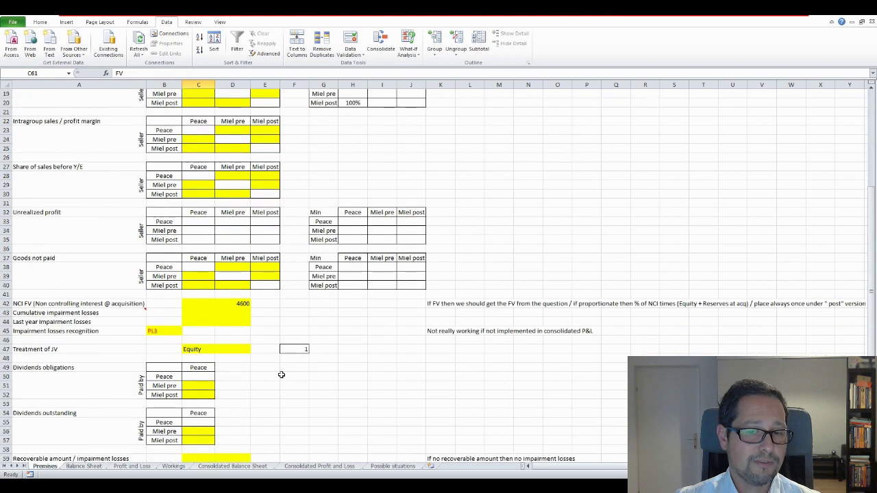
scroll(275, 380, "down", 5)
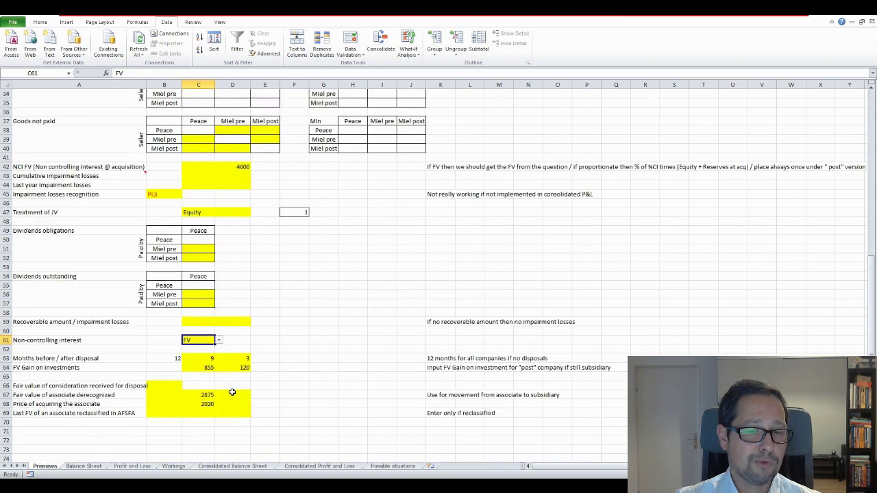
scroll(232, 392, "up", 7)
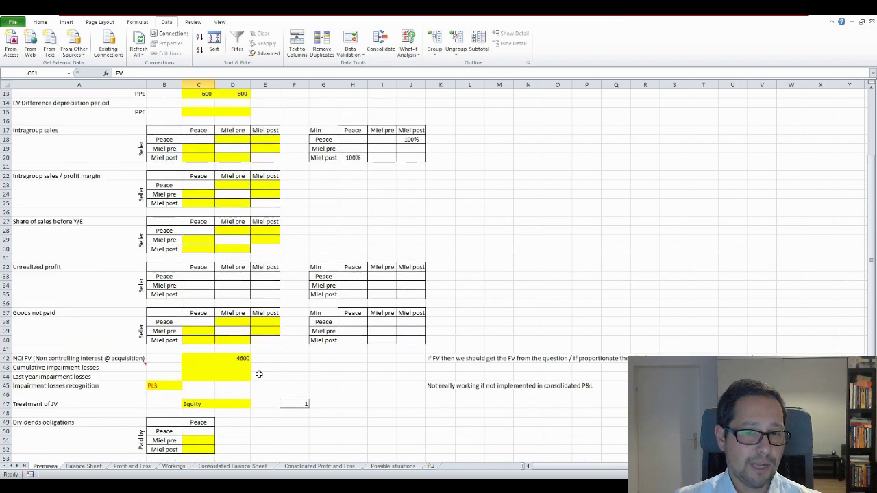
scroll(259, 374, "up", 4)
left_click(277, 237)
left_click(238, 239)
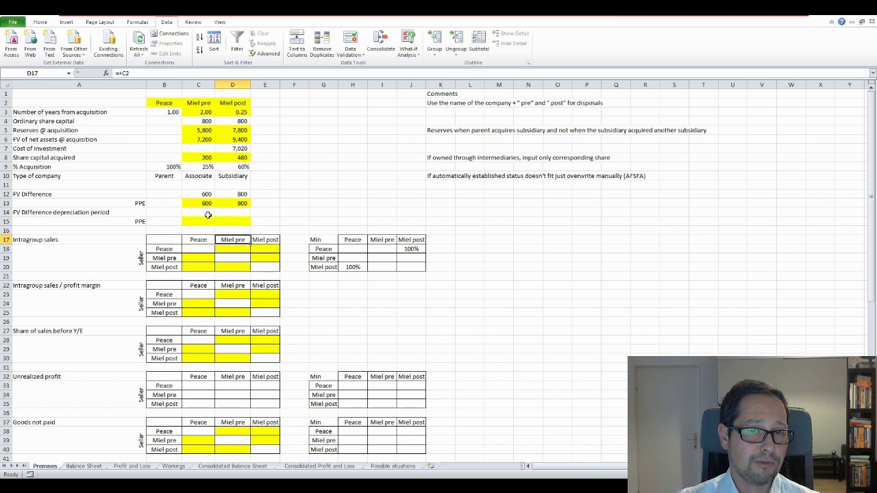
left_click(197, 104)
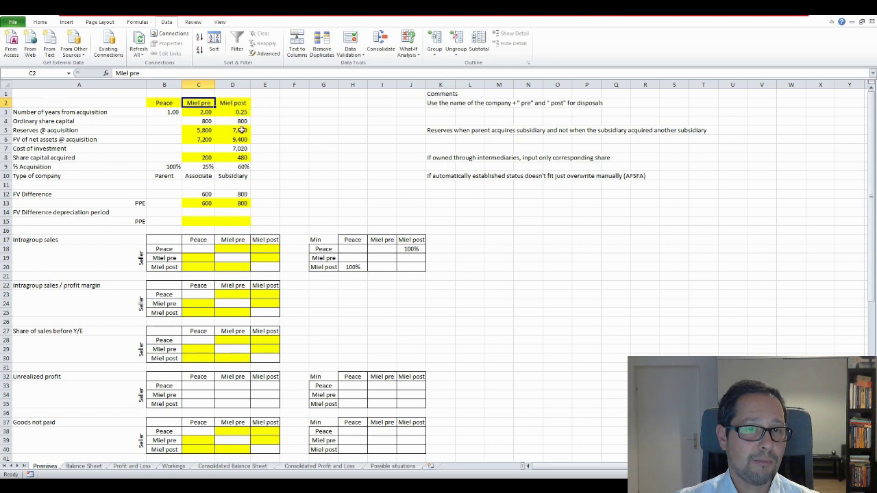
Step: Switch back to the PowerPoint slide show and advance to the closing slide
scroll(278, 327, "down", 12)
left_click(281, 322)
scroll(257, 334, "up", 12)
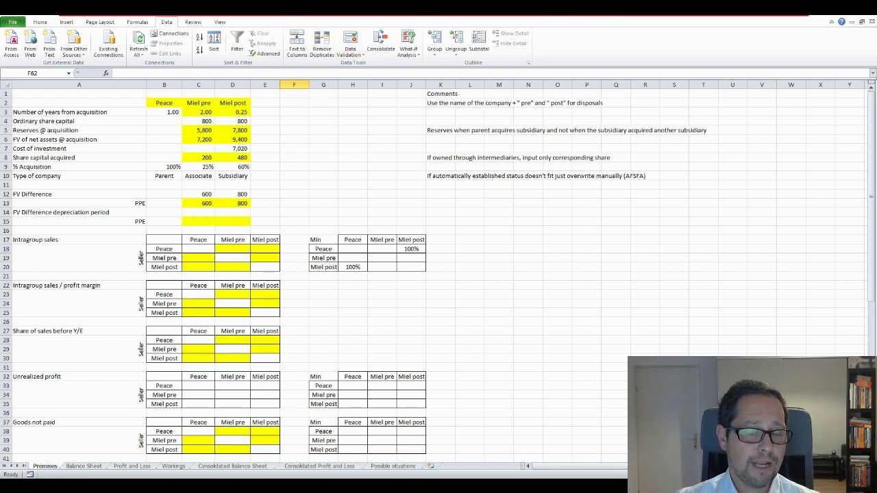
left_click(341, 458)
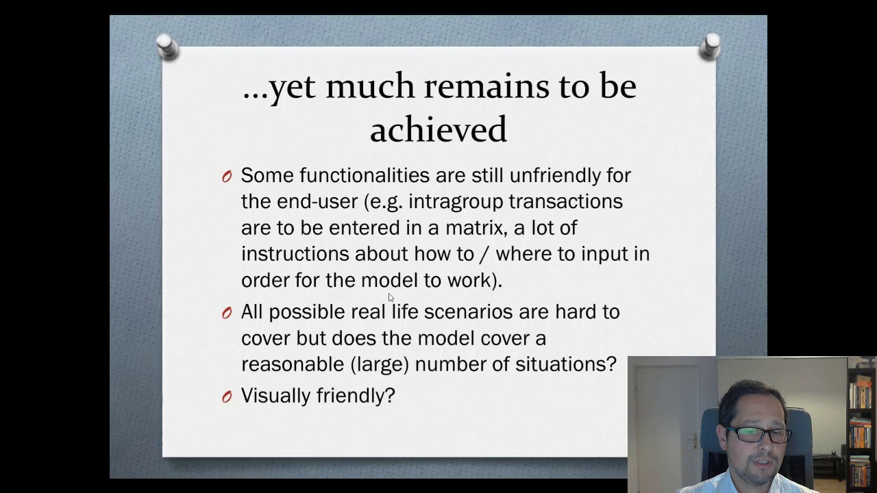
left_click(388, 297)
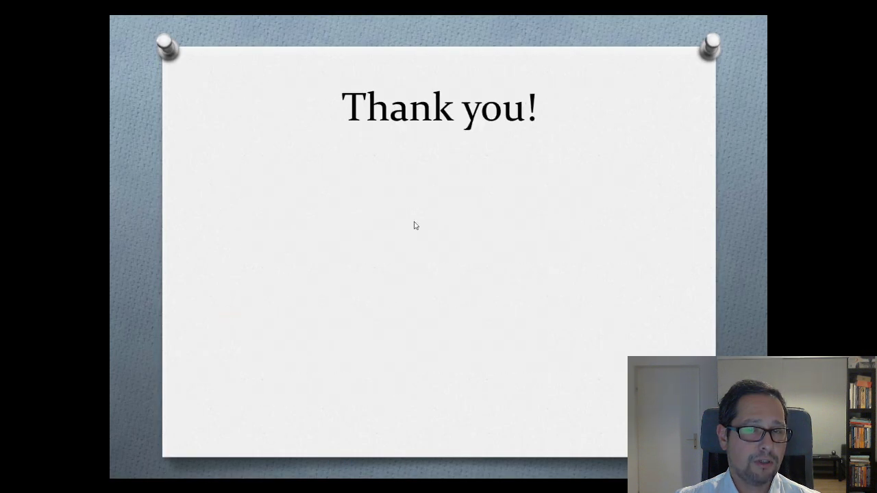